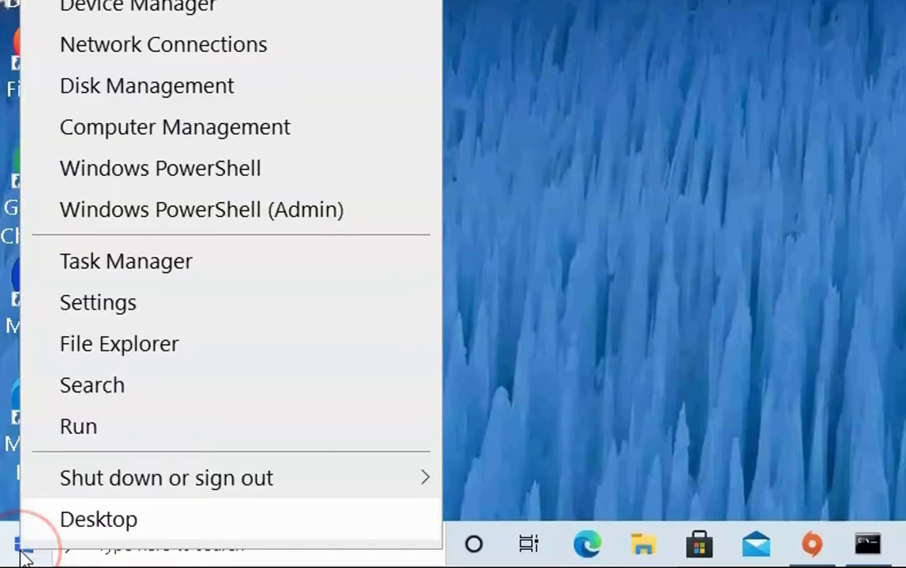
Step: Run the Playing Audio troubleshooter from the additional troubleshooters in the Update & Security settings
left_click(160, 316)
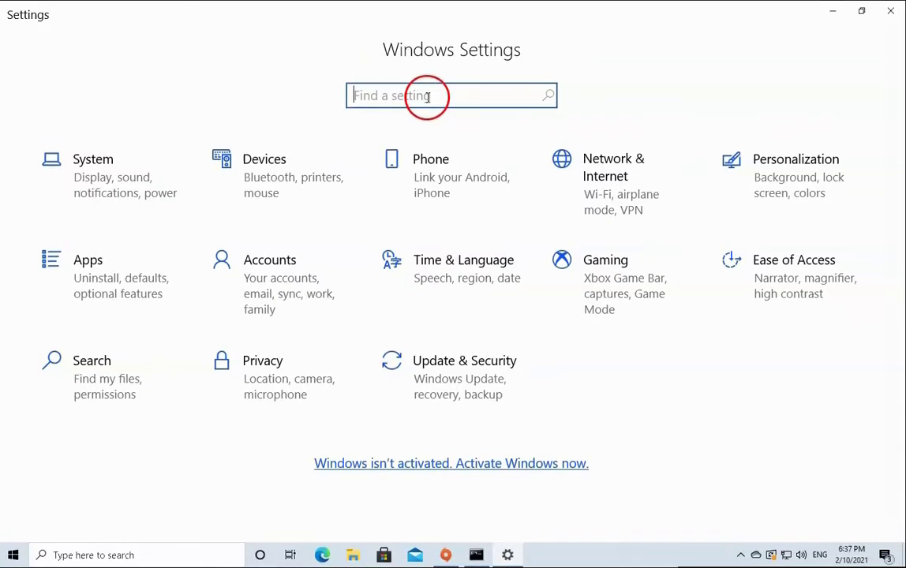
left_click(493, 386)
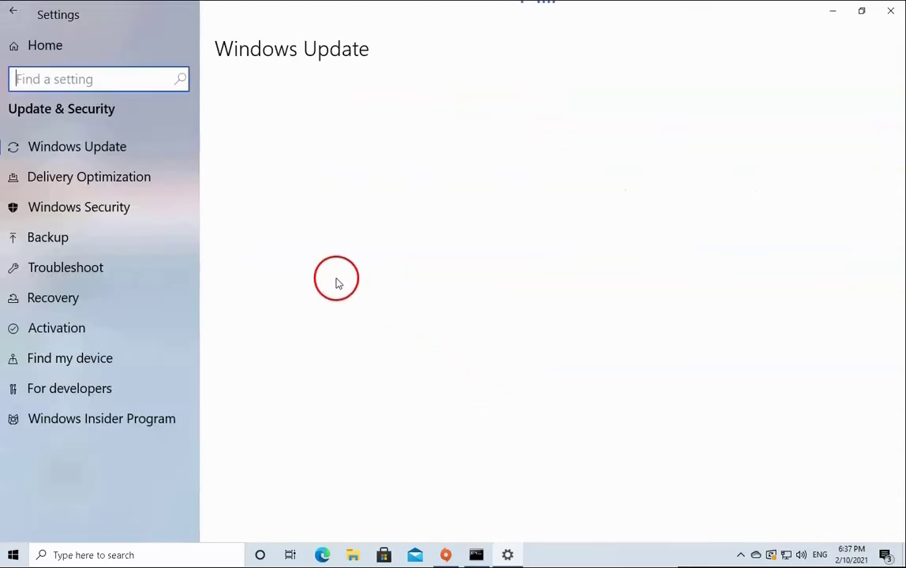
left_click(59, 275)
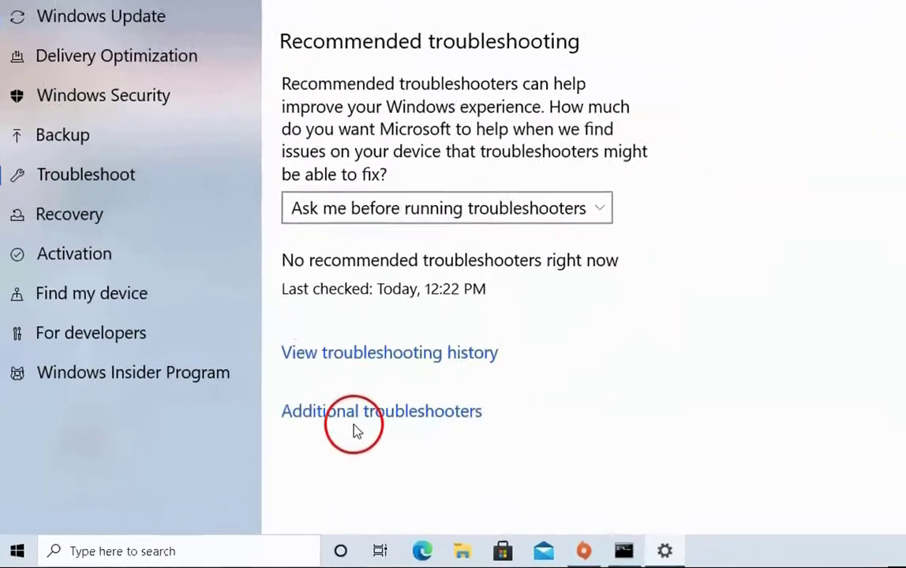
left_click(408, 418)
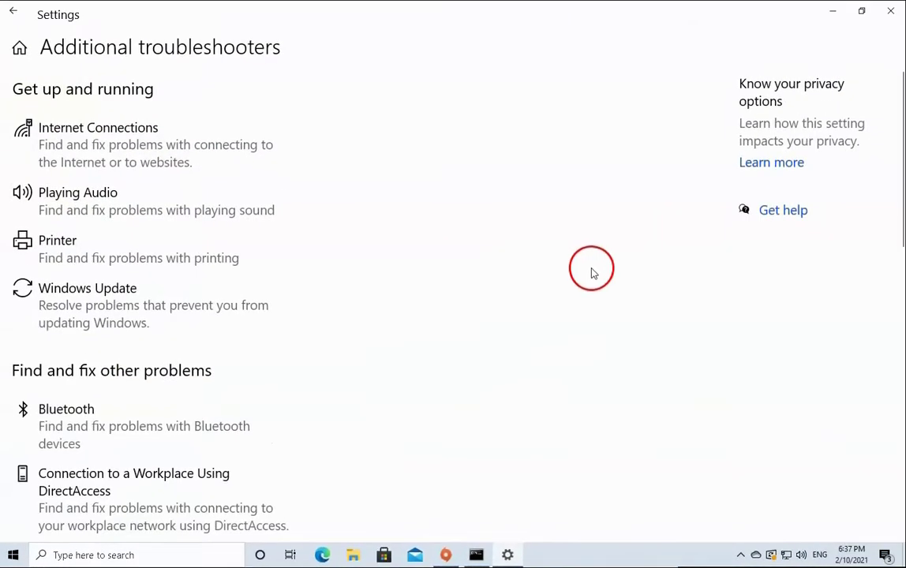
left_click(70, 210)
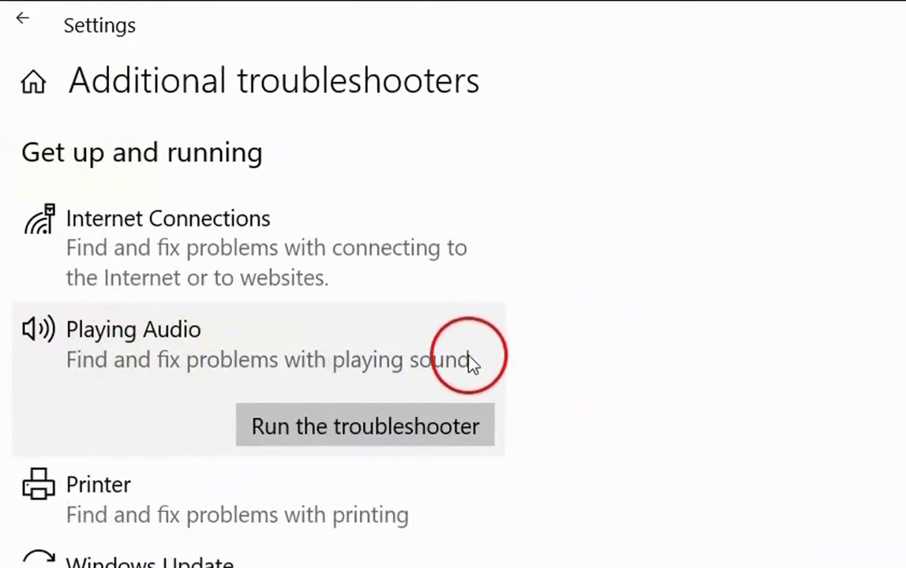
left_click(334, 430)
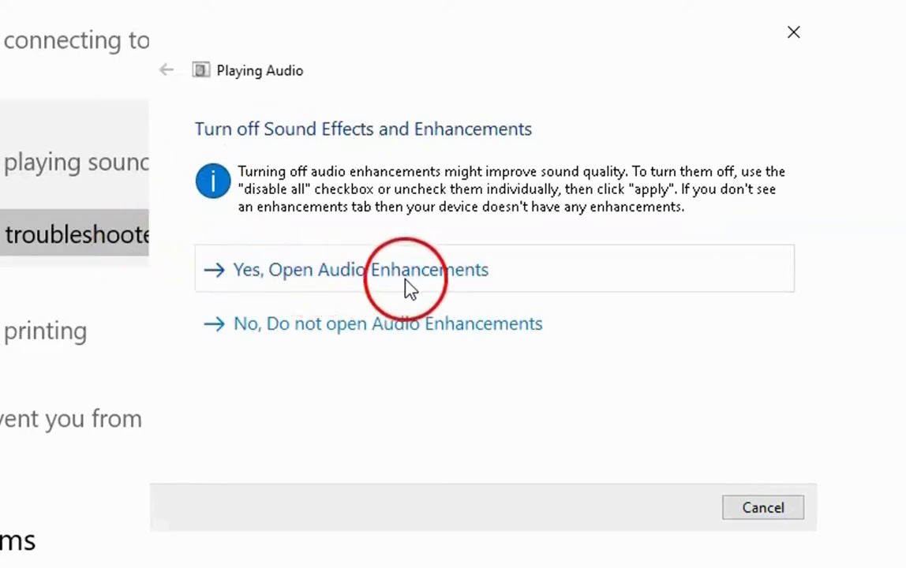
Step: Open Audio Enhancements from the troubleshooter, apply Disable all enhancements for the speakers, and close the troubleshooter
left_click(433, 278)
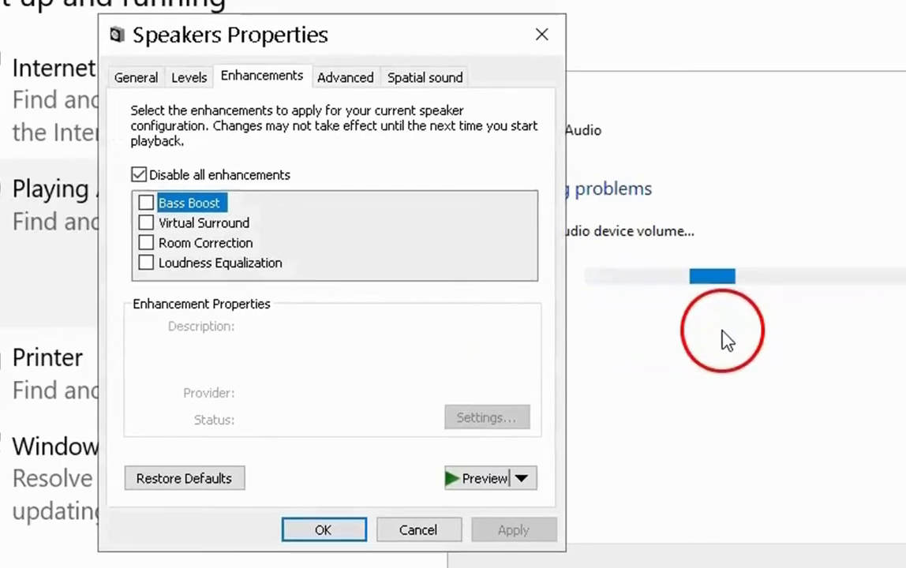
left_click(138, 175)
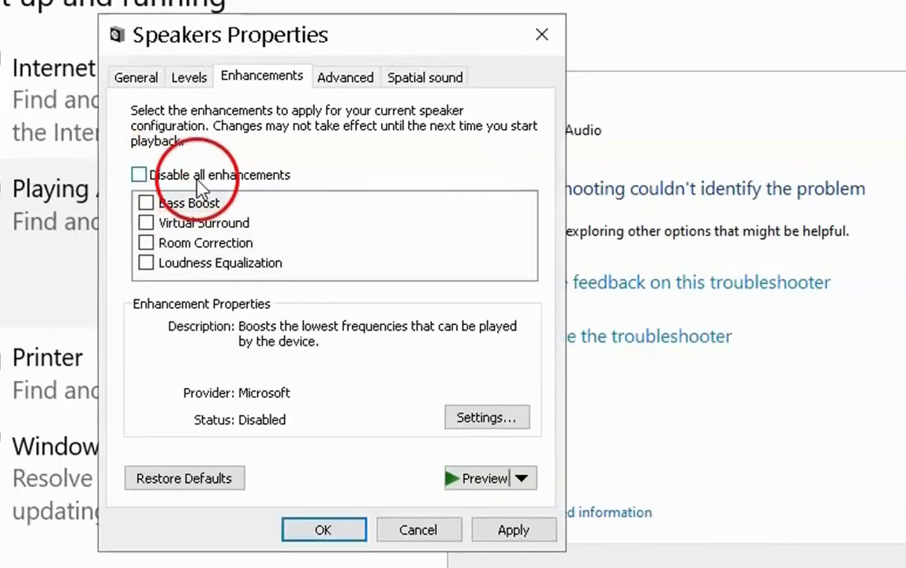
left_click(140, 176)
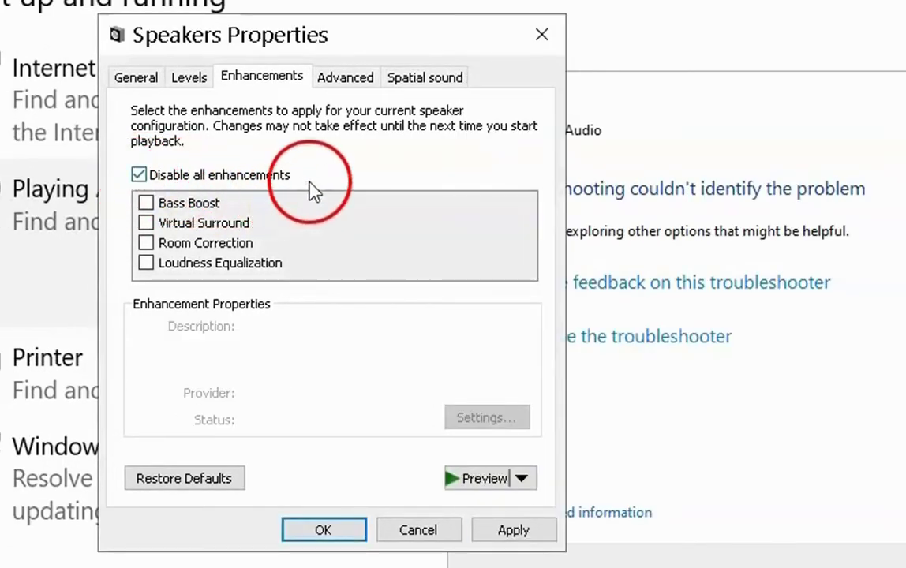
left_click(514, 532)
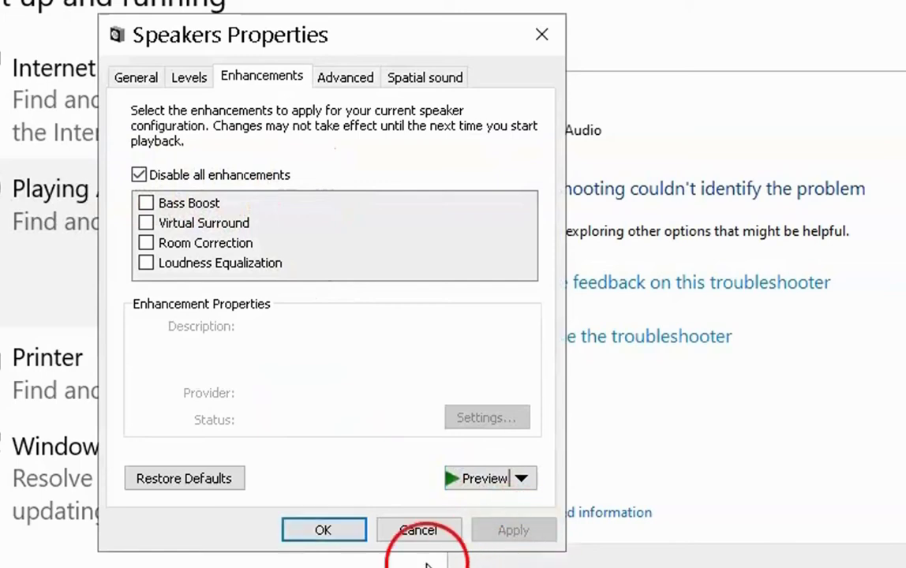
left_click(325, 533)
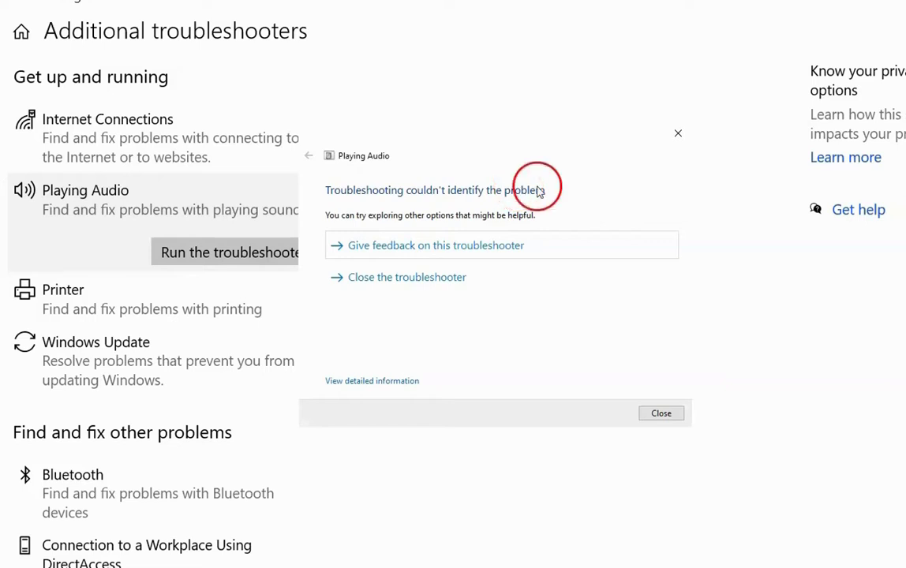
left_click(429, 283)
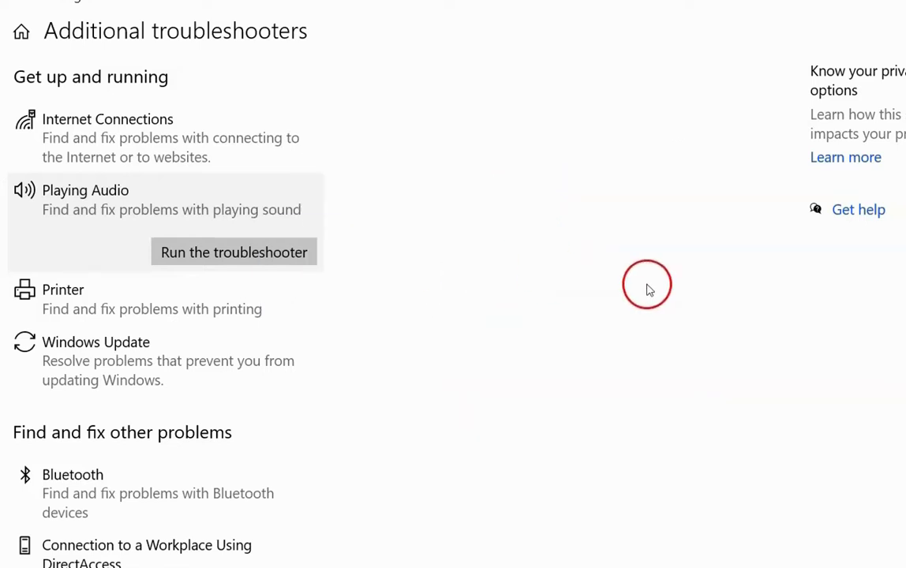
mouse_move(899, 132)
left_mouse_down()
mouse_move(891, 330)
mouse_move(898, 126)
left_mouse_up()
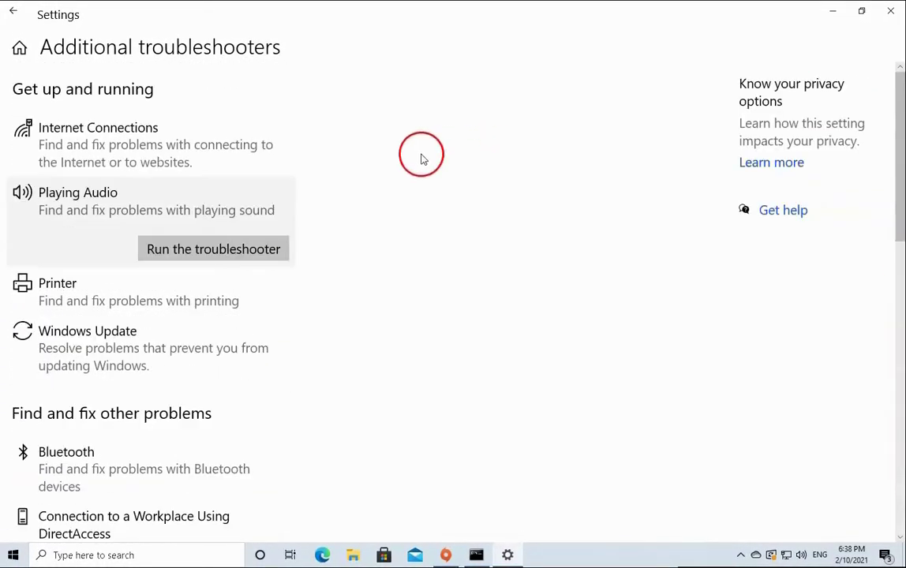
Step: Go to the System sound settings and open the Sound Control Panel
left_click(13, 19)
left_click(78, 50)
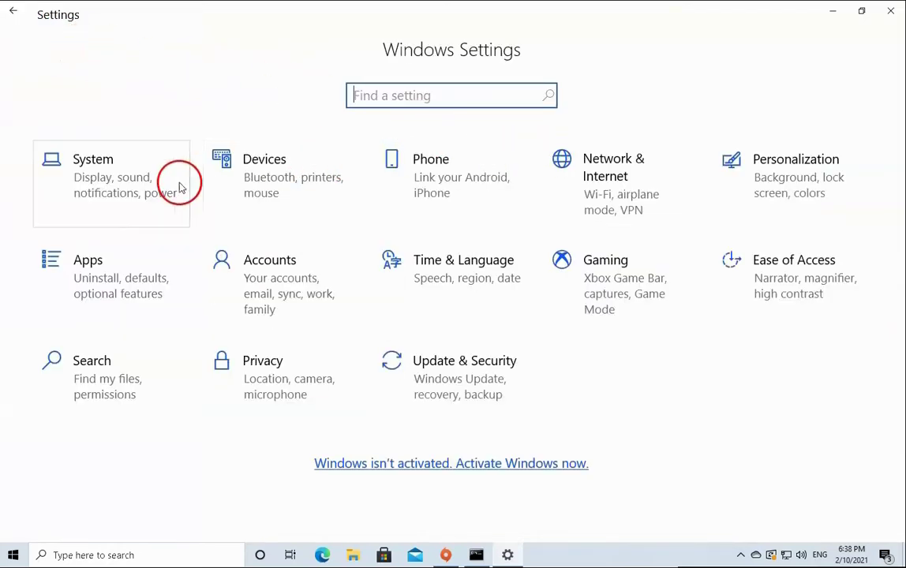
left_click(125, 192)
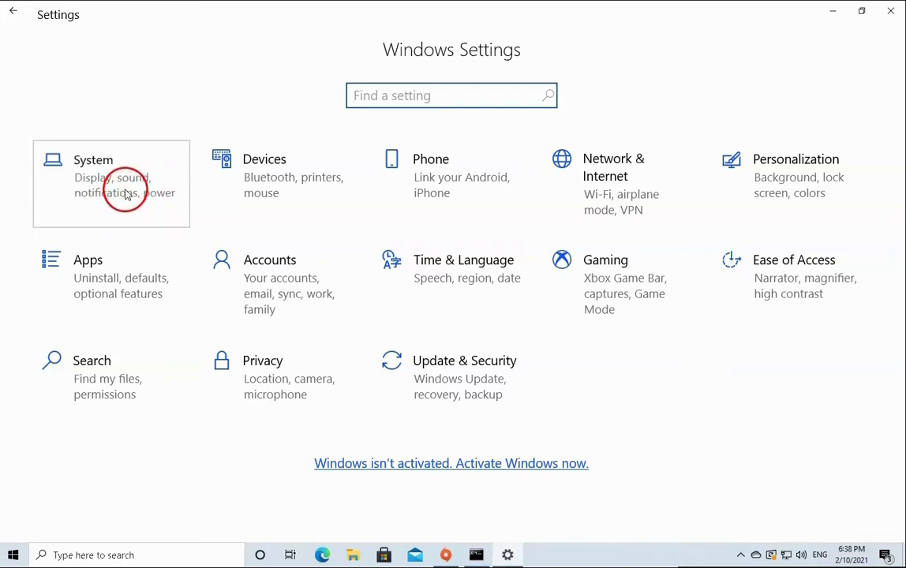
left_click(68, 183)
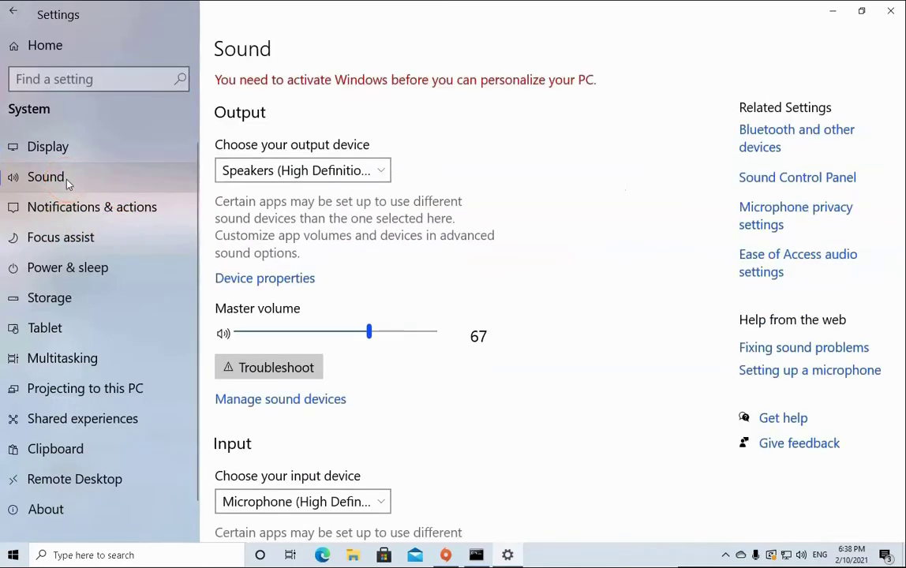
left_click(806, 184)
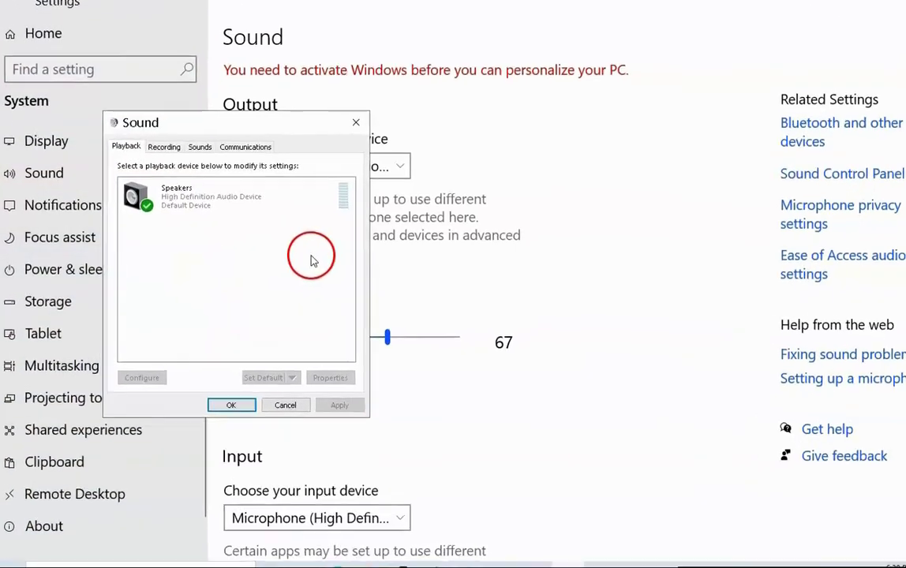
Step: Check that the playback device list is set to show disabled and disconnected devices
left_click(293, 175)
left_click(356, 173)
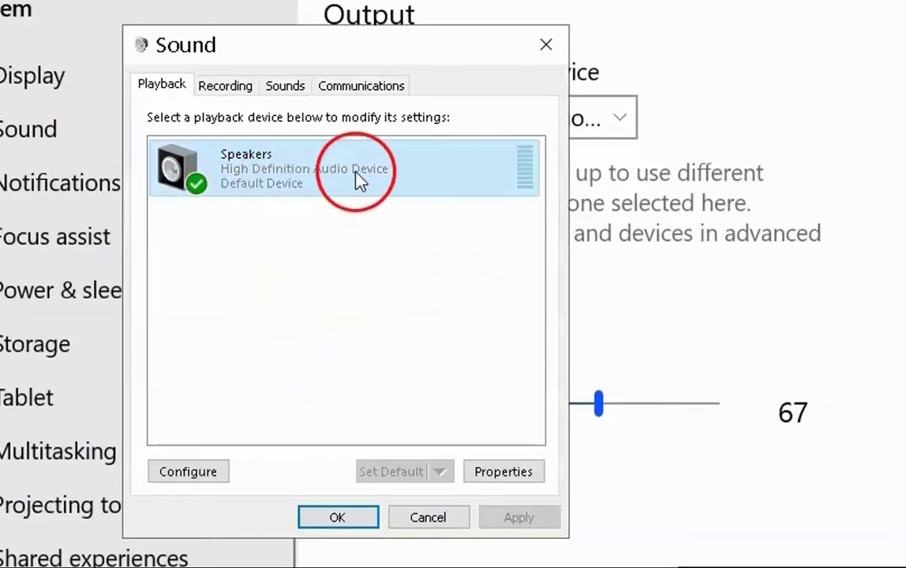
left_click(356, 173)
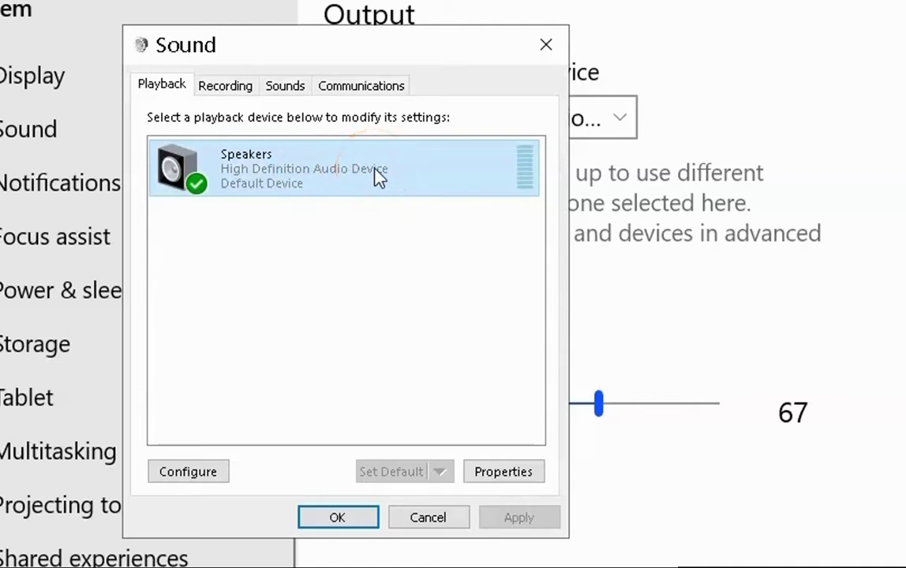
left_click(333, 270)
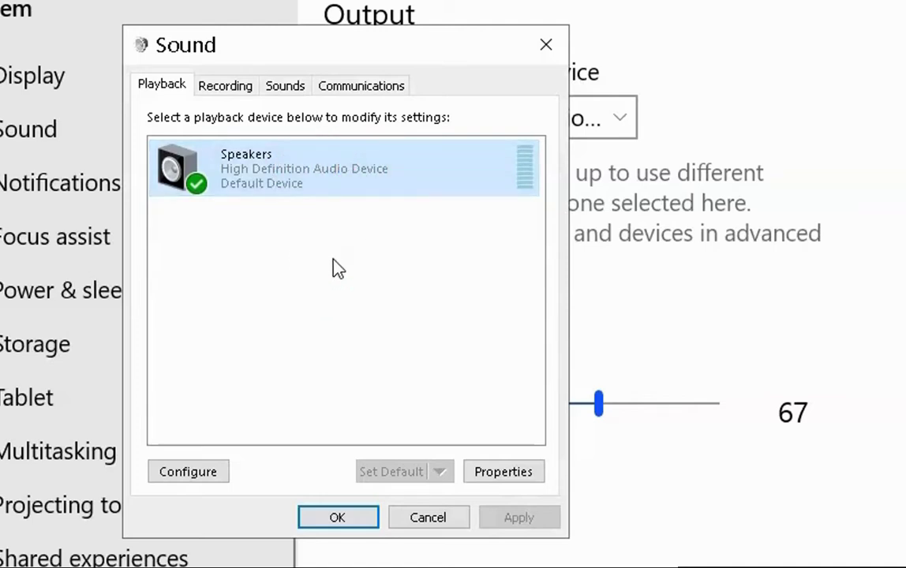
right_click(340, 241)
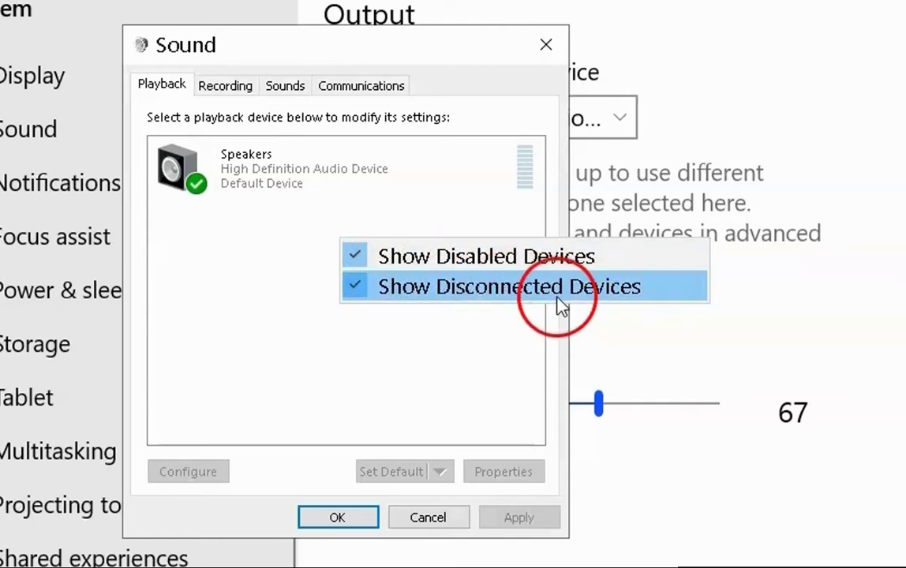
right_click(282, 283)
left_click(302, 325)
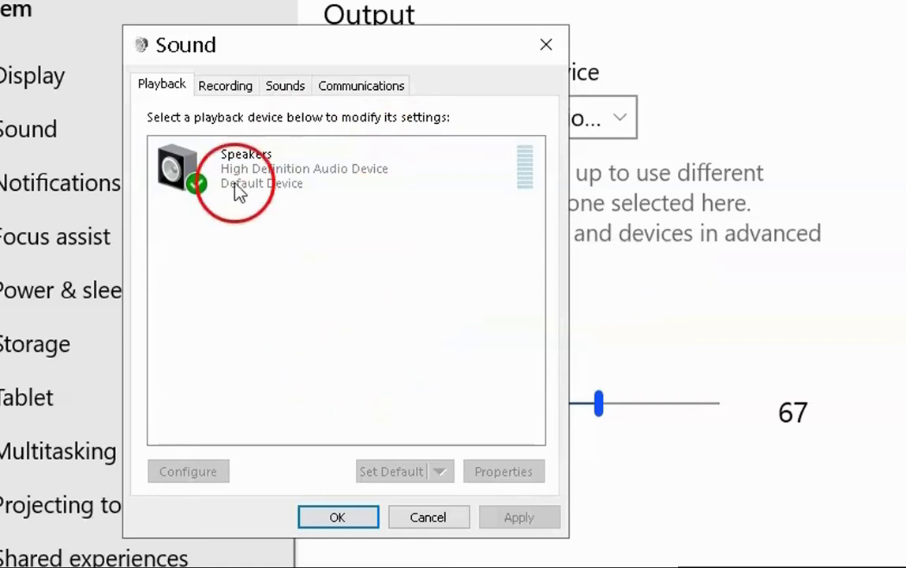
Step: Set the Speakers' device usage to "Use this device (enable)" in their properties and confirm both sound dialogs
right_click(280, 168)
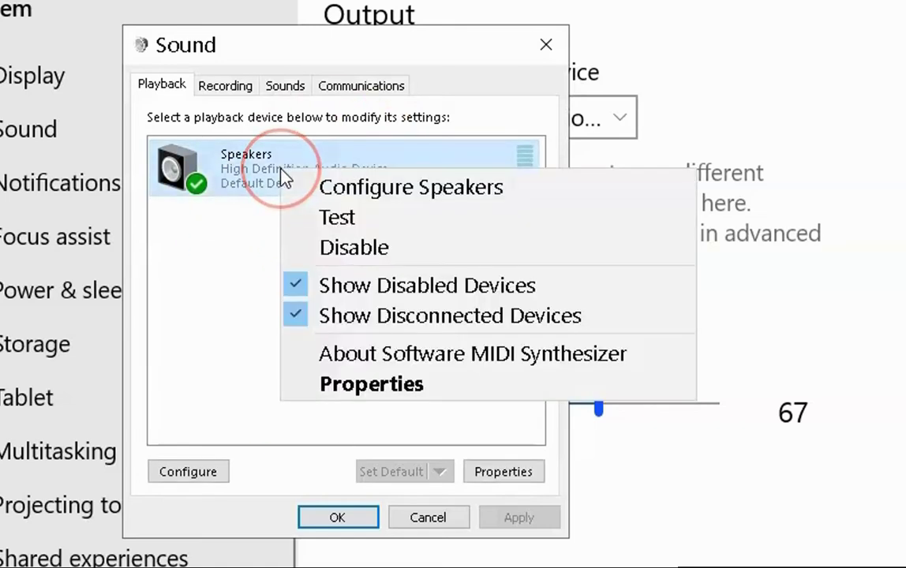
left_click(447, 383)
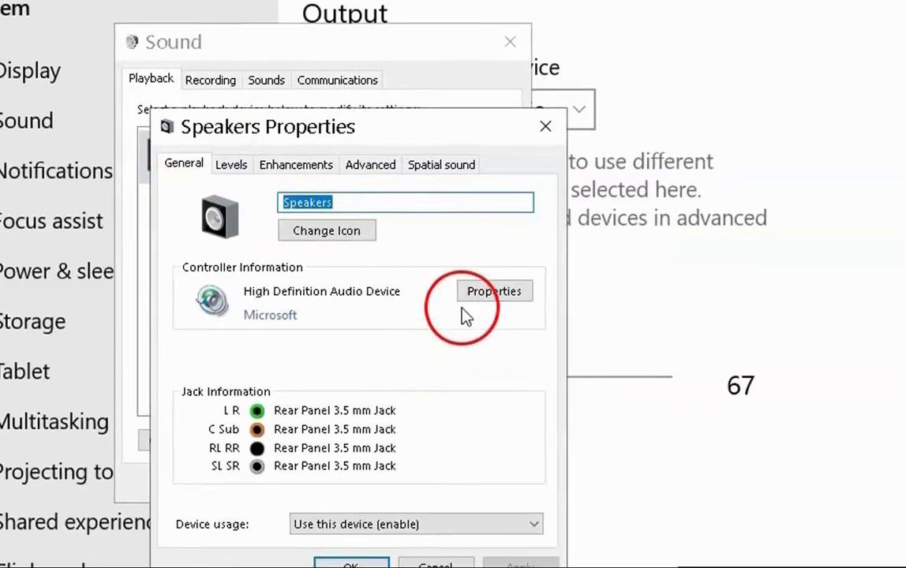
left_click(362, 524)
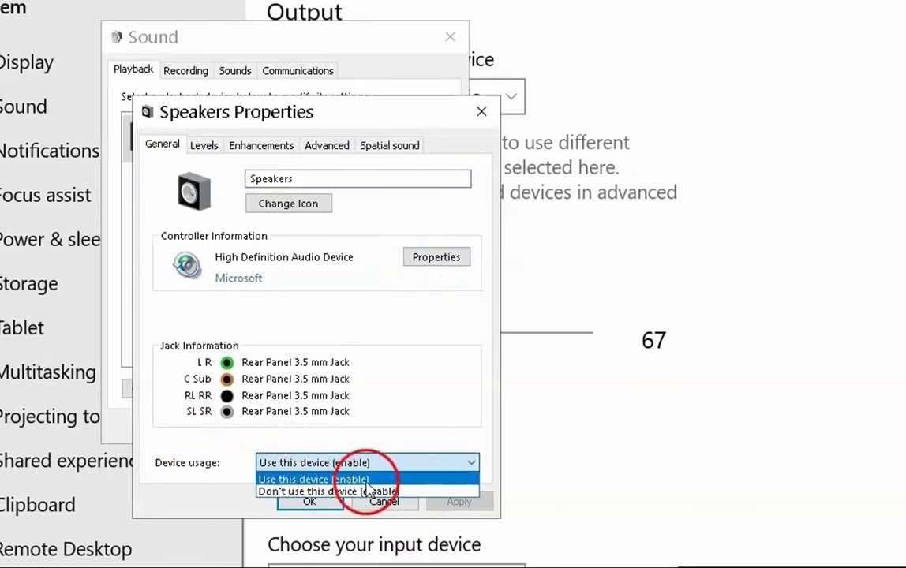
left_click(469, 509)
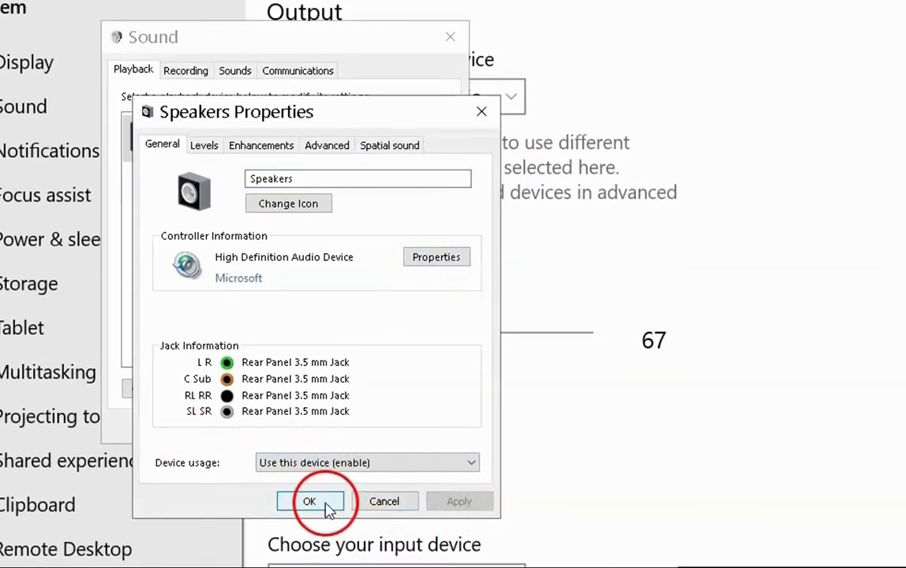
left_click(320, 505)
left_click(292, 432)
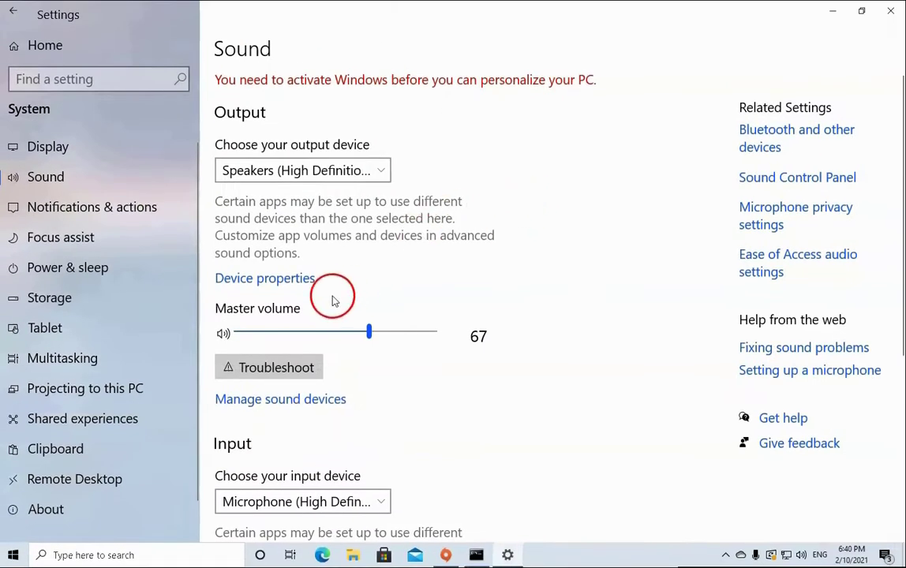
Step: Open Device Manager and expand the Audio inputs and outputs category
right_click(17, 559)
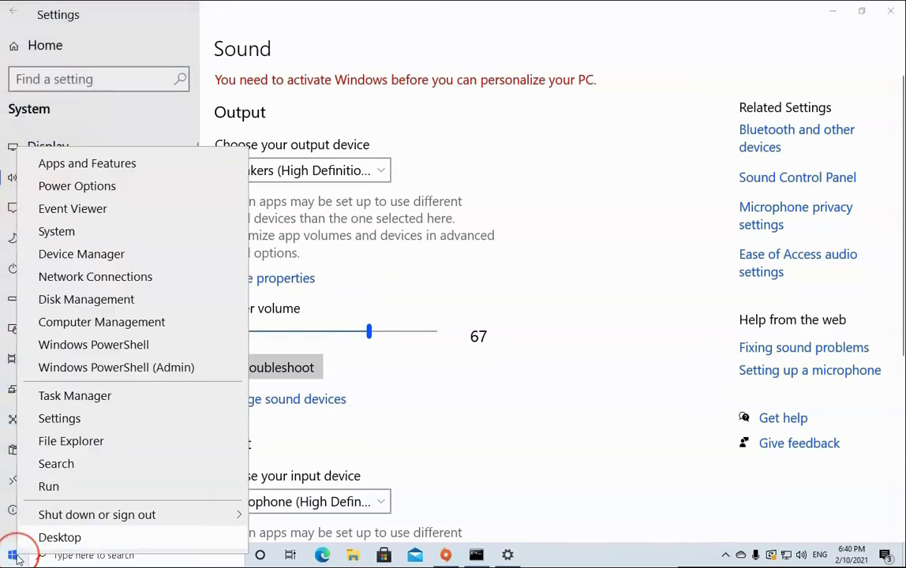
left_click(131, 257)
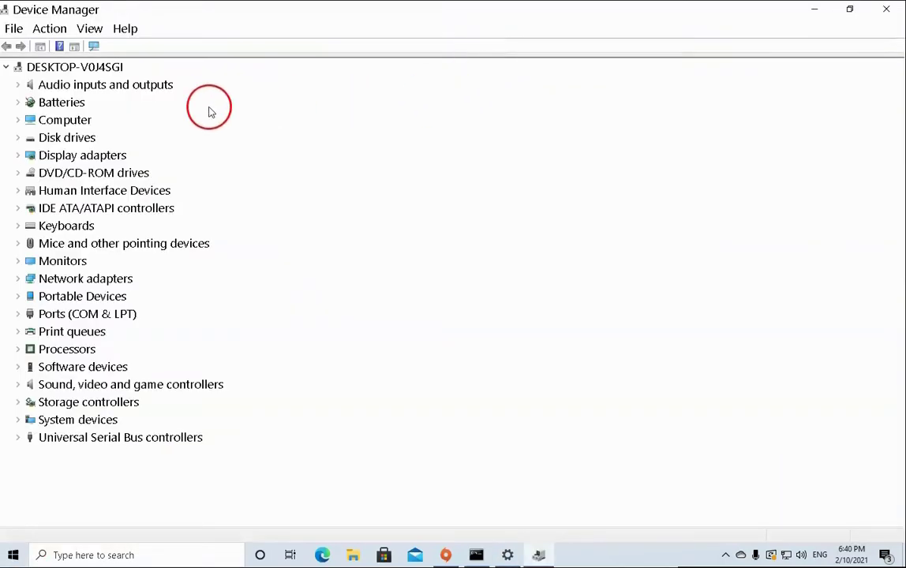
left_click(343, 234)
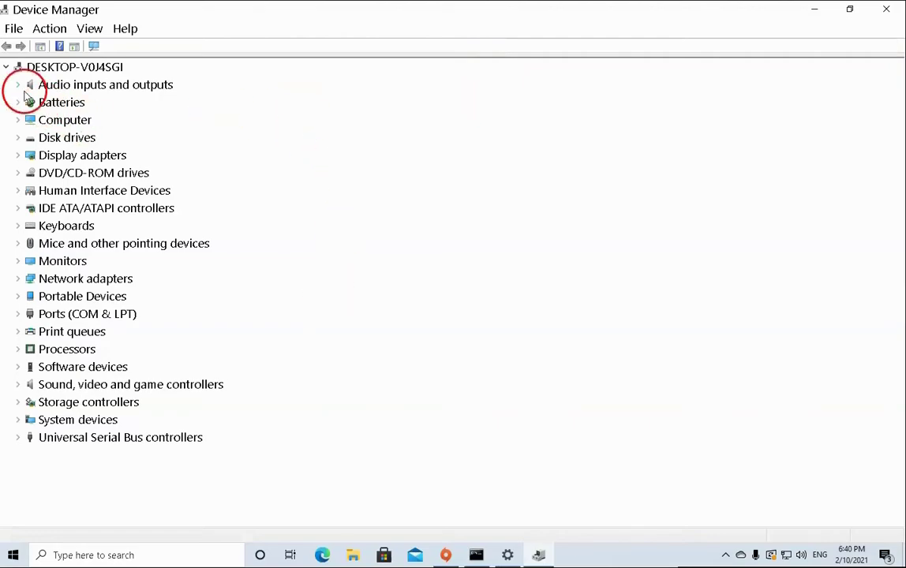
left_click(20, 89)
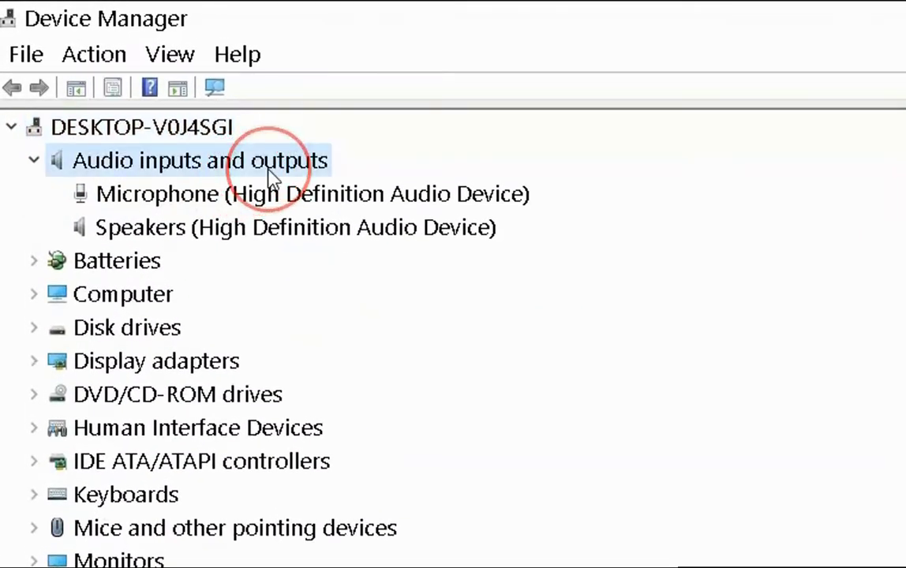
Step: Update the Speakers driver manually, choosing the Audio Endpoint model from the list of available drivers on the computer
left_click(242, 235)
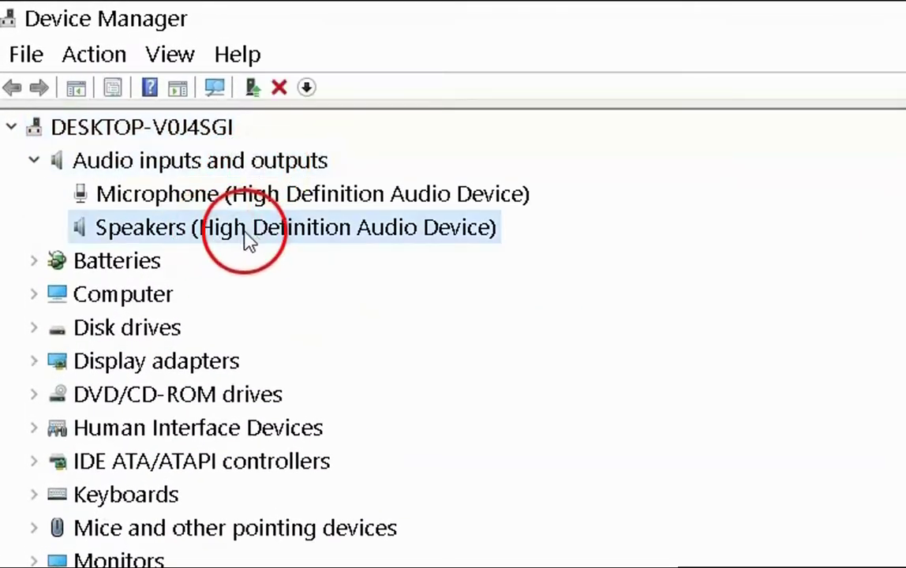
right_click(322, 240)
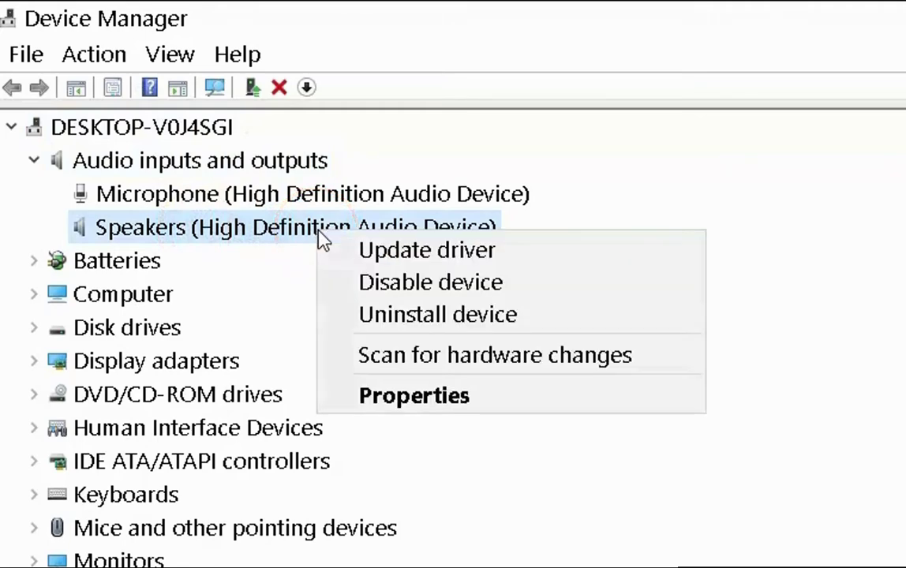
left_click(455, 249)
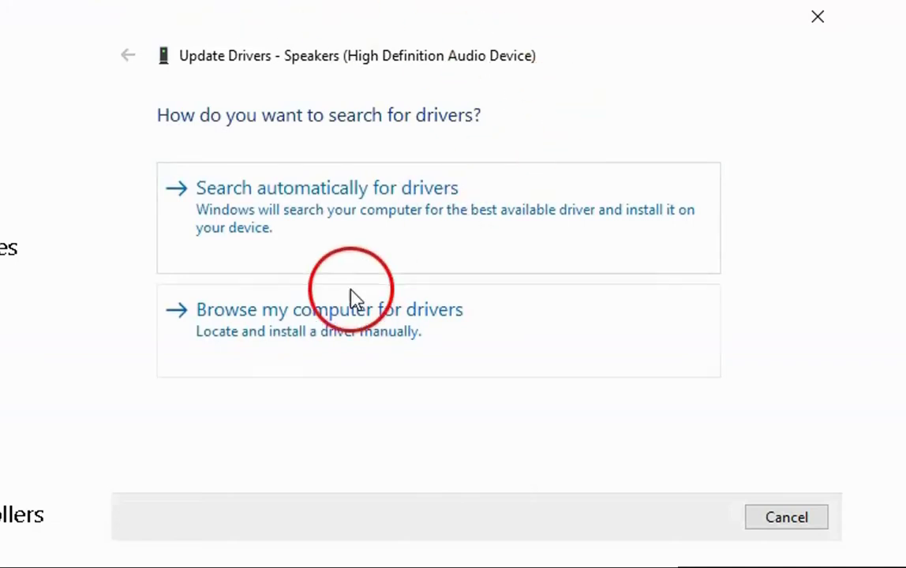
left_click(356, 330)
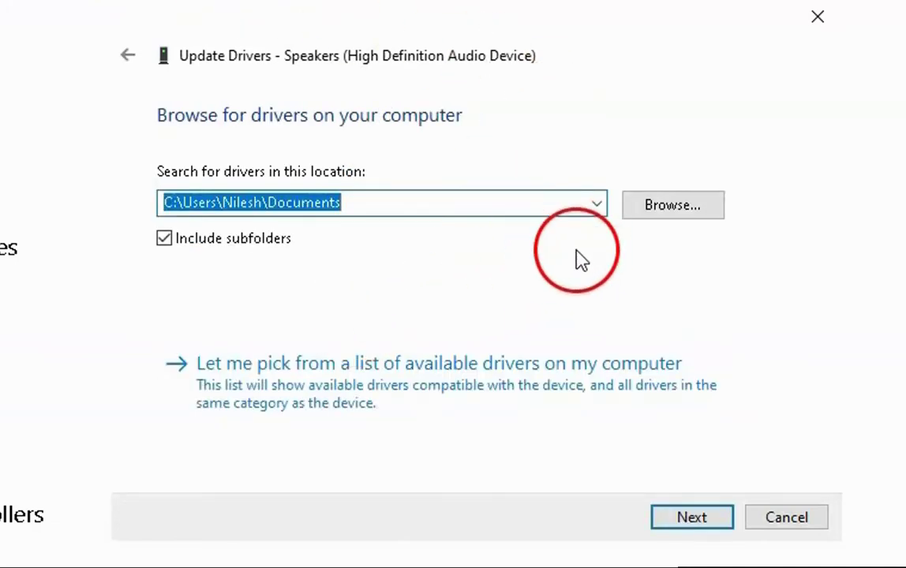
left_click(317, 402)
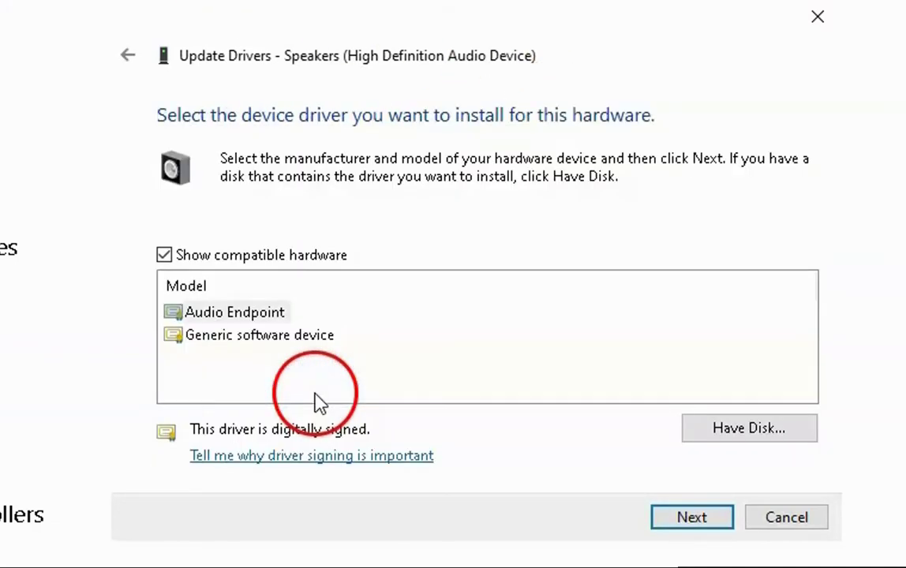
left_click(251, 315)
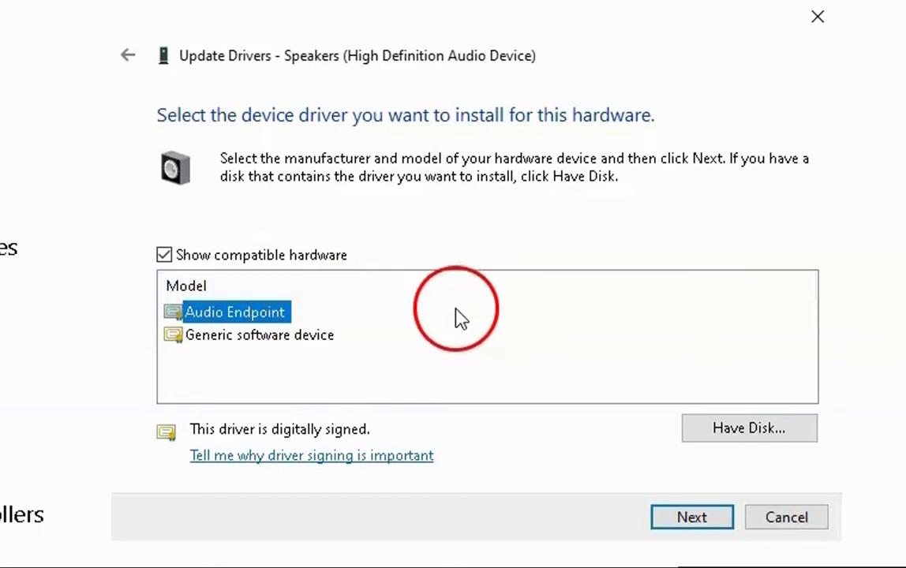
left_click(692, 517)
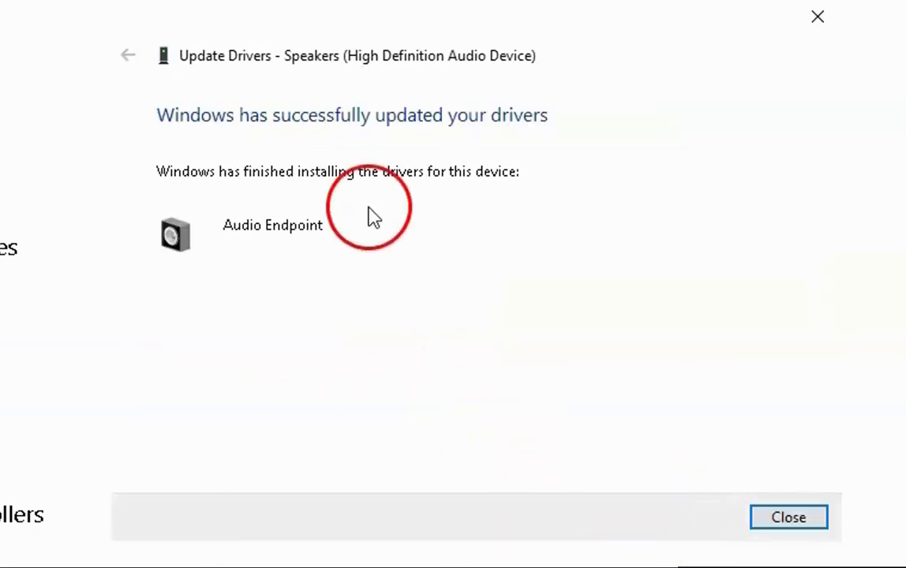
left_click(787, 521)
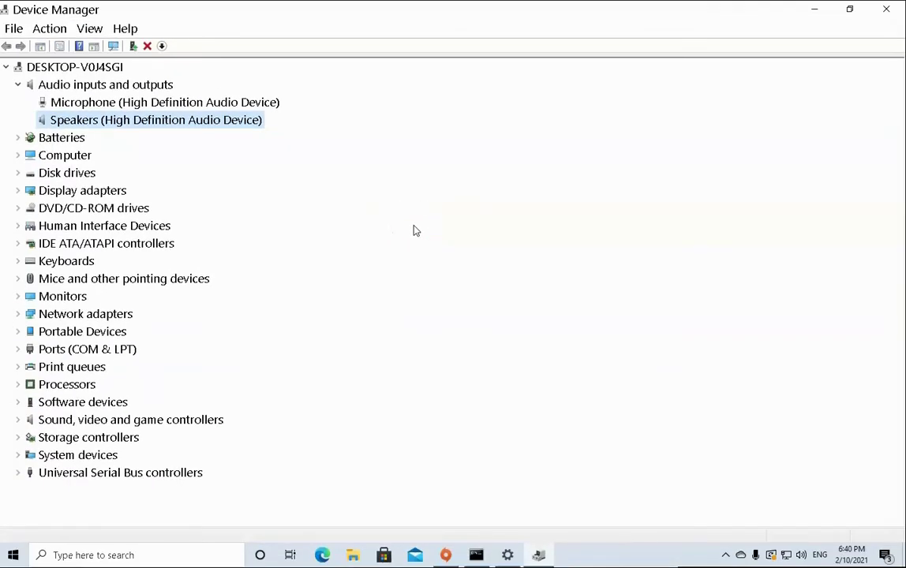
Step: Check the Driver properties of the Speakers for the option to roll back the driver, and close the dialog
right_click(115, 126)
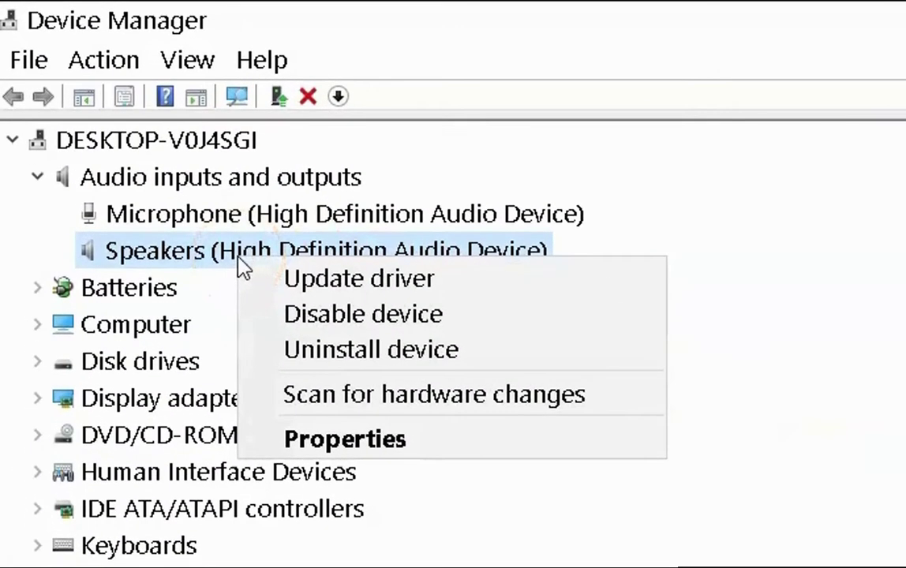
left_click(513, 289)
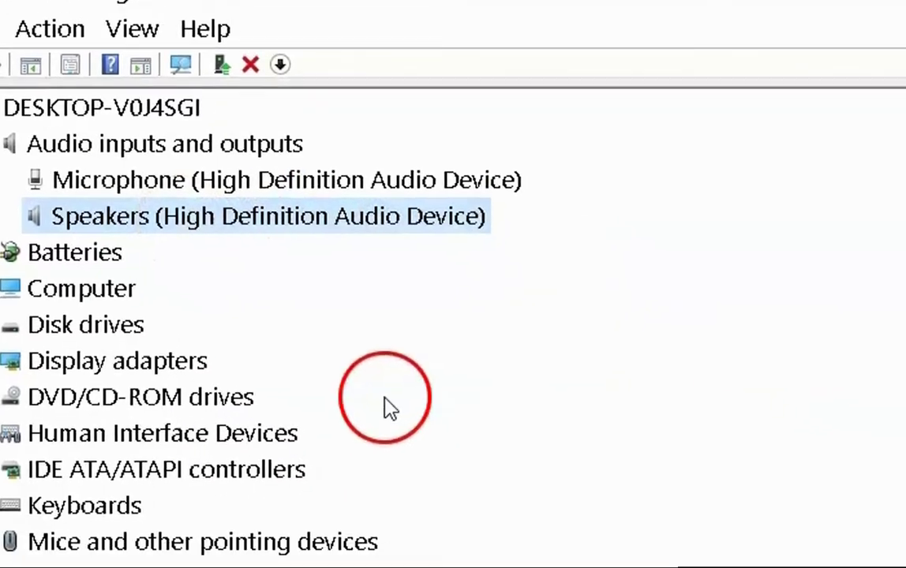
left_click(323, 81)
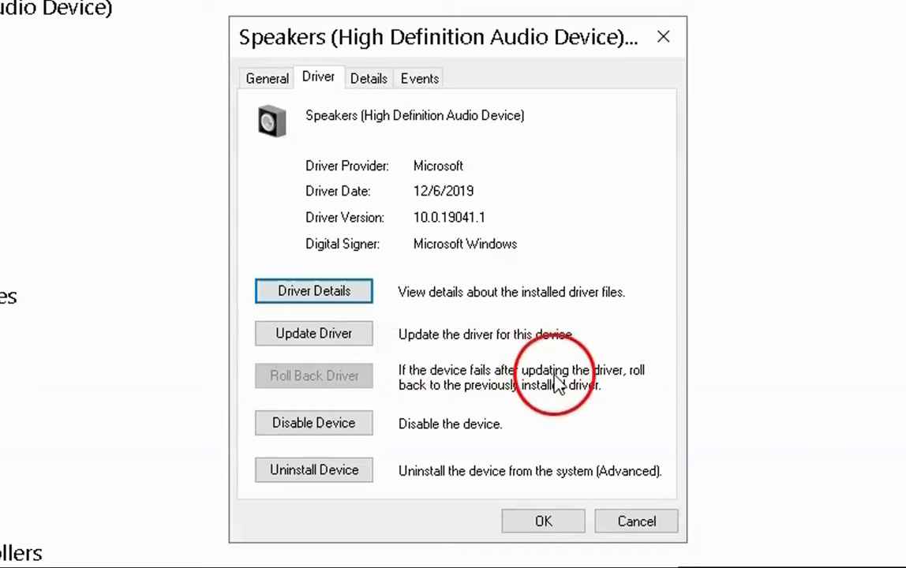
left_click(569, 523)
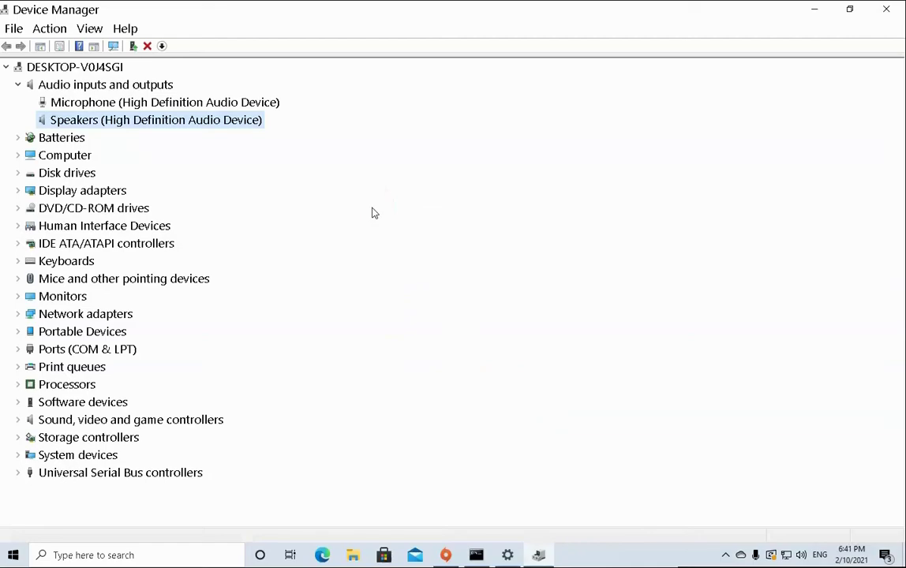
Step: Uninstall the Speakers device and scan the computer for hardware changes to reinstall it
right_click(148, 122)
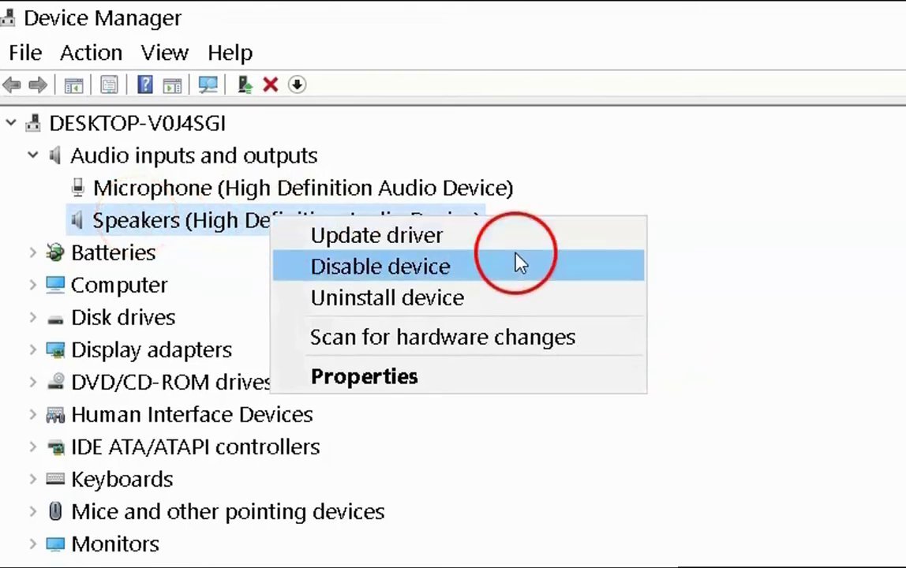
left_click(495, 309)
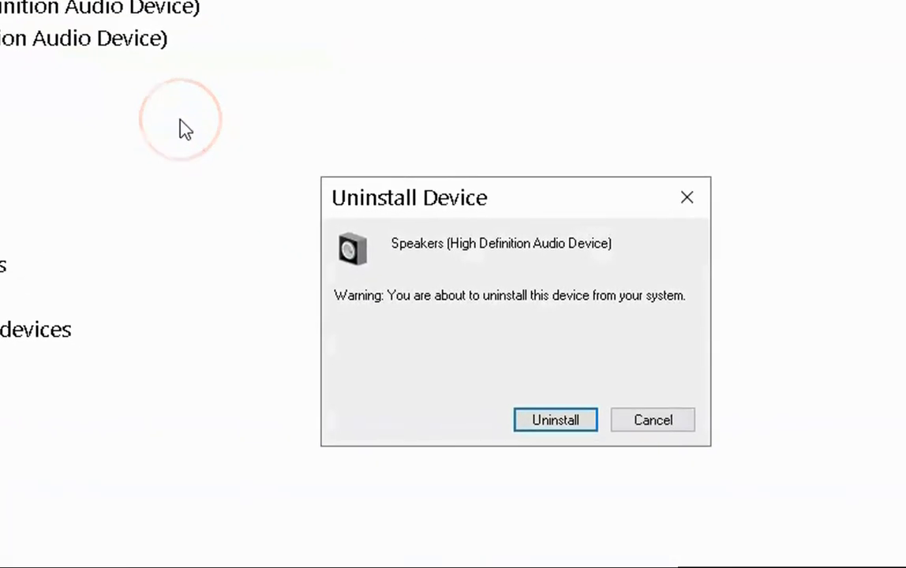
left_click(562, 419)
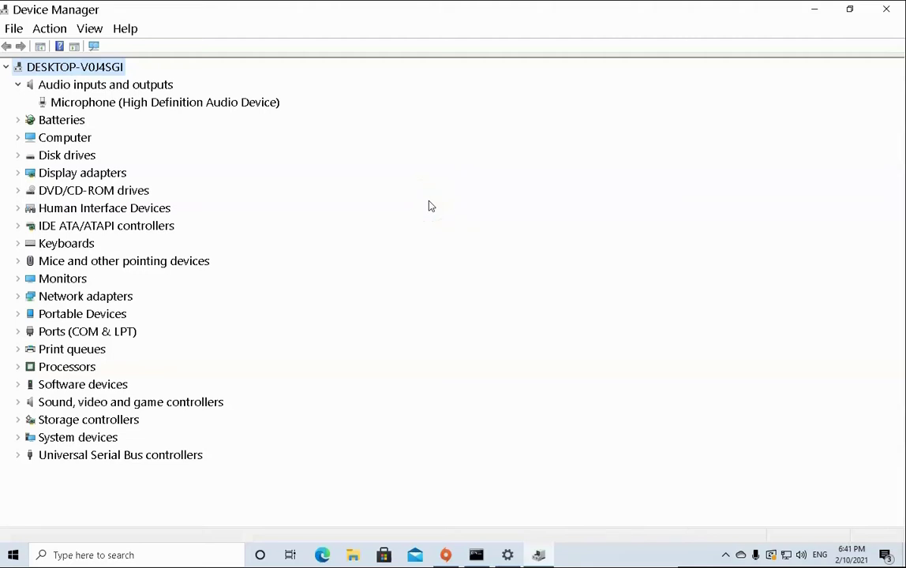
right_click(86, 69)
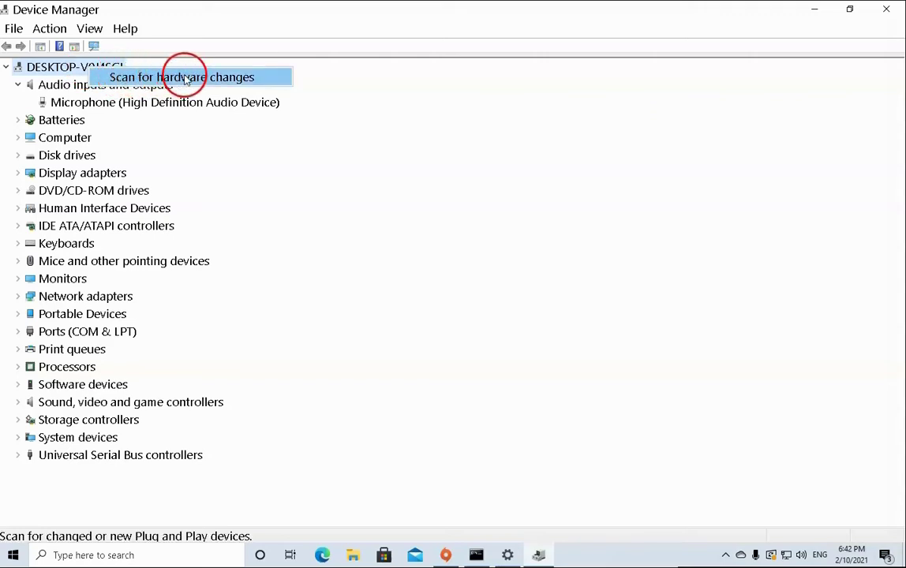
left_click(240, 79)
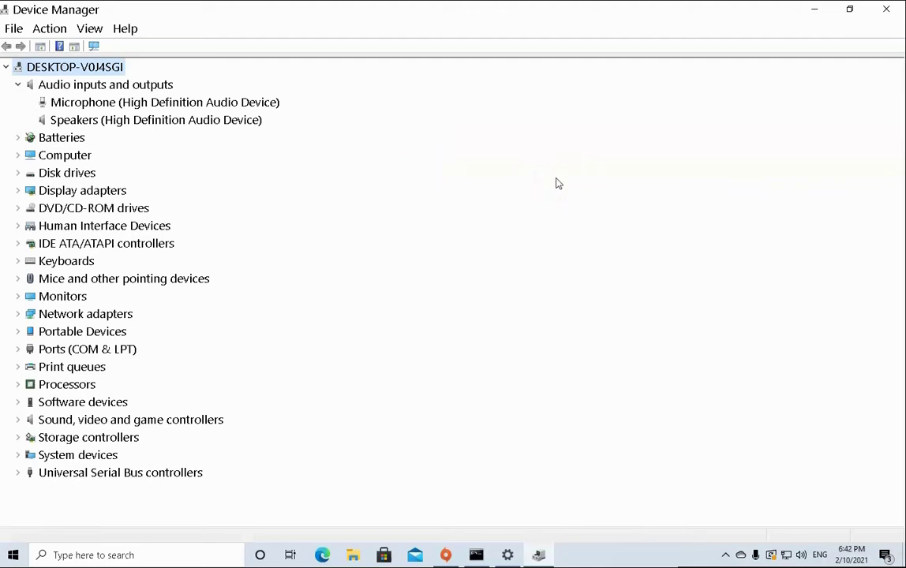
Step: Start a manual driver update for the High Definition Audio Device under Sound, video and game controllers, listing the drivers available on the computer
left_click(98, 423)
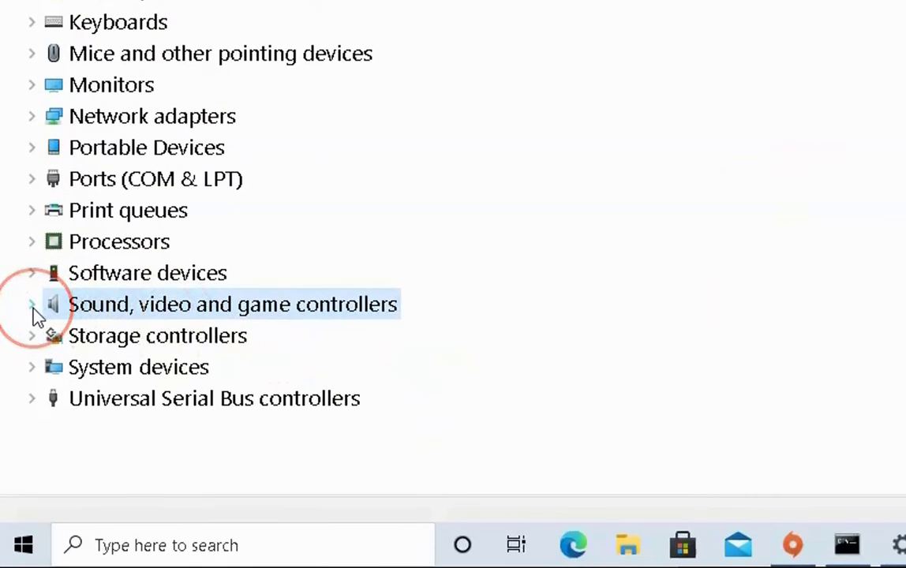
left_click(33, 306)
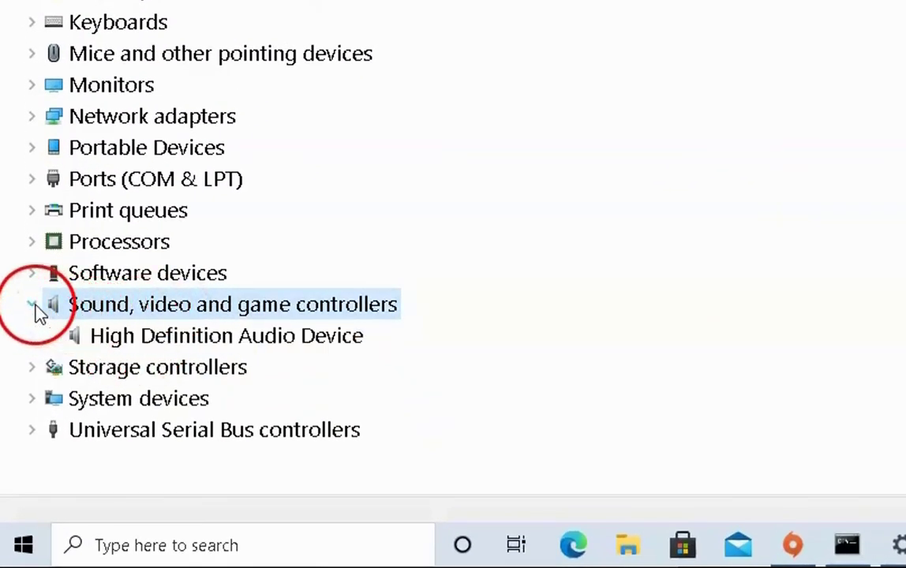
left_click(226, 337)
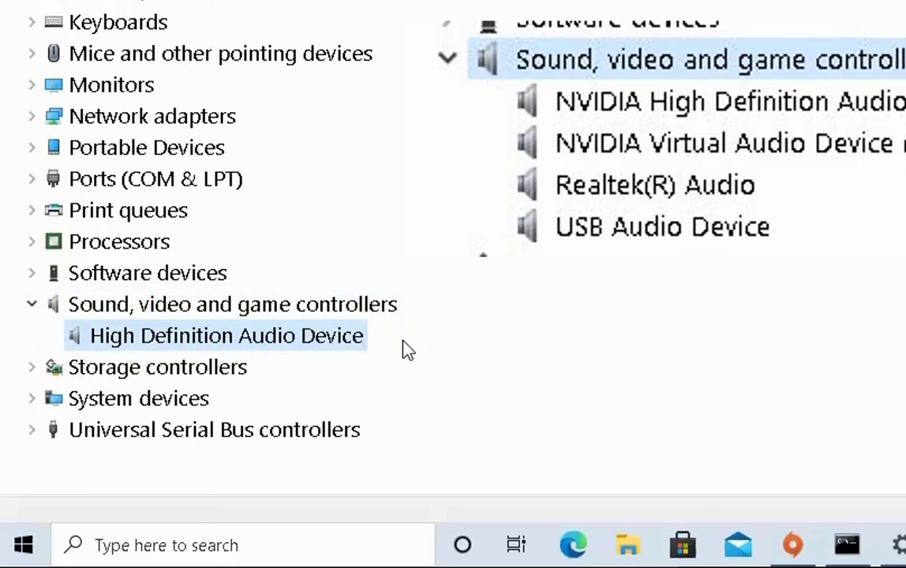
right_click(296, 339)
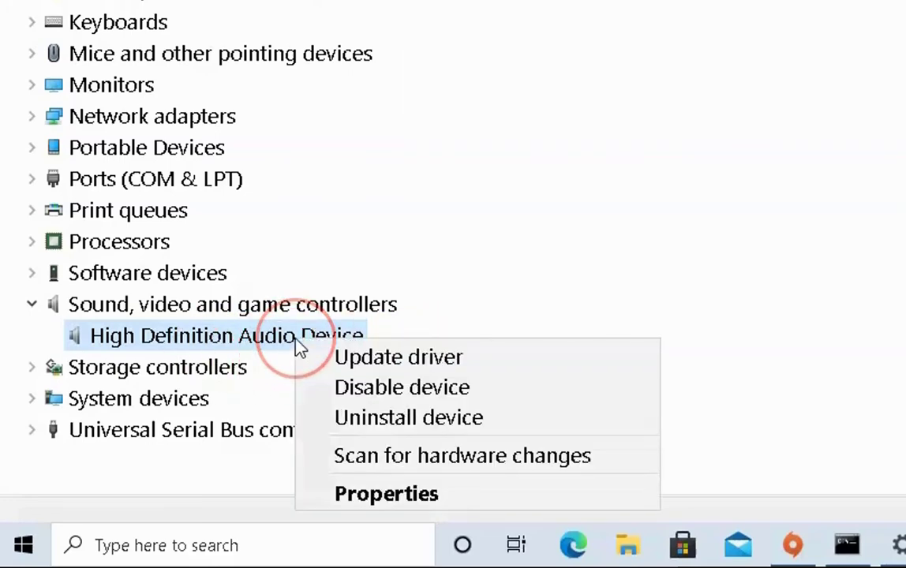
left_click(545, 362)
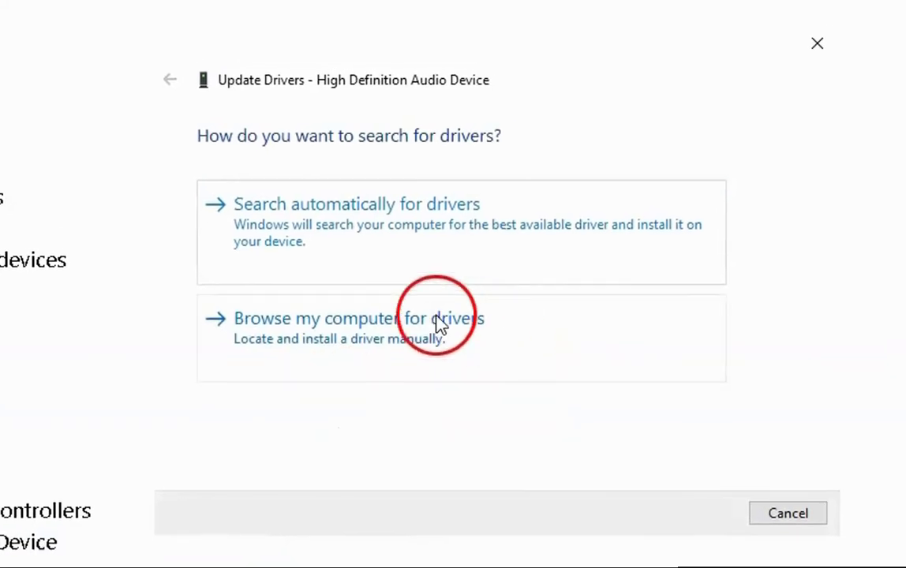
left_click(466, 322)
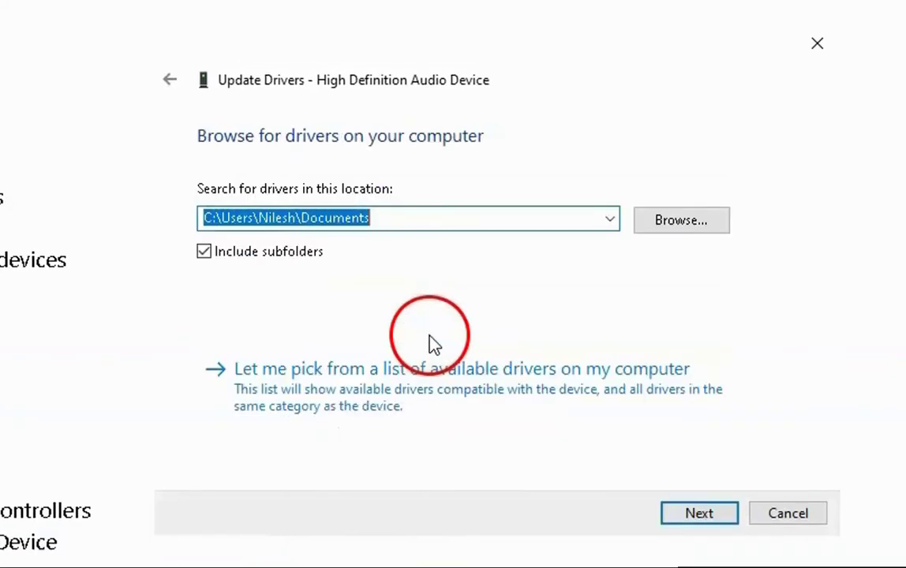
left_click(403, 388)
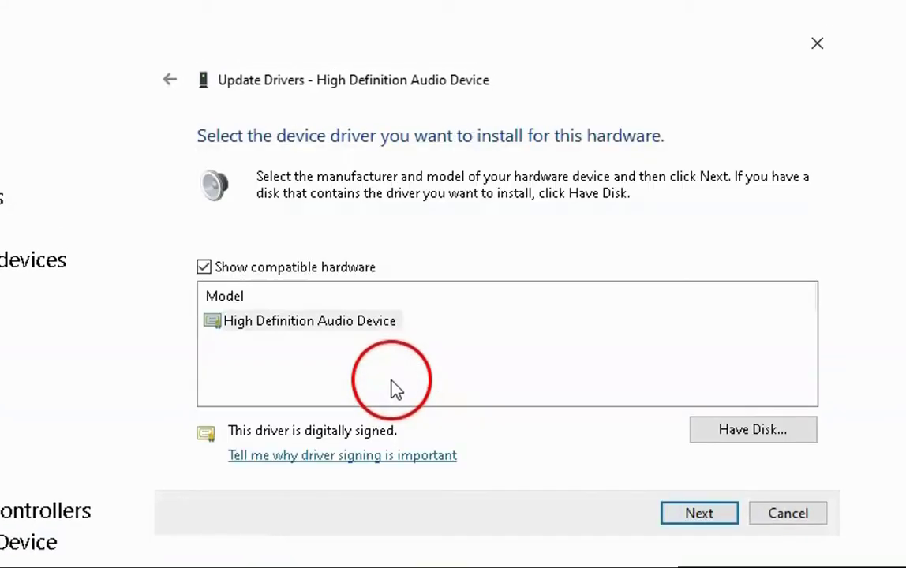
Step: Install the High Definition Audio Device driver model, accept the compatibility warning, and decline the immediate restart
left_click(295, 326)
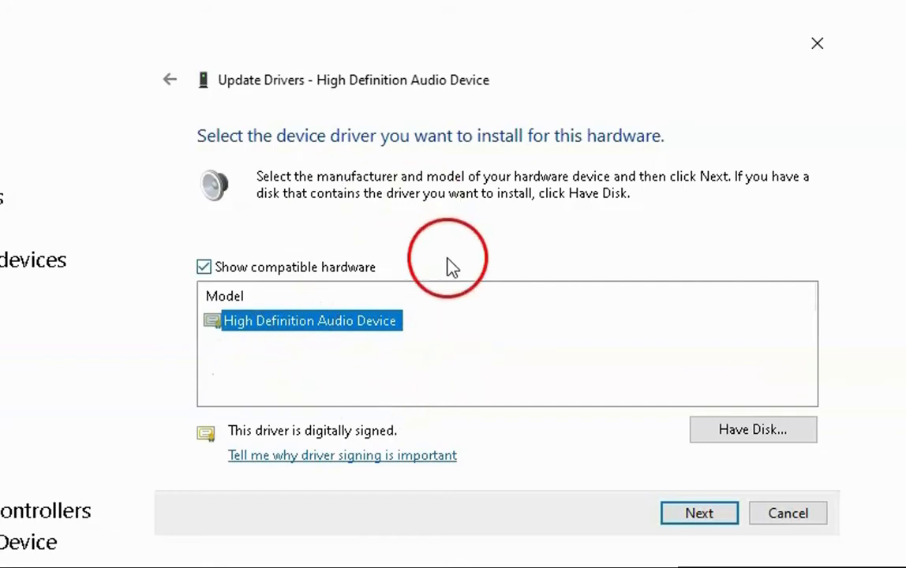
left_click(701, 516)
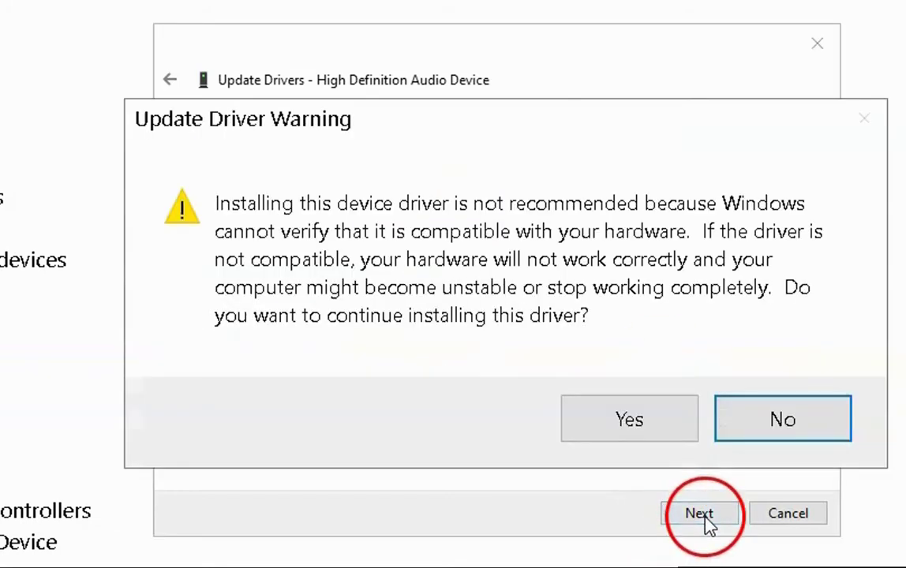
left_click(665, 421)
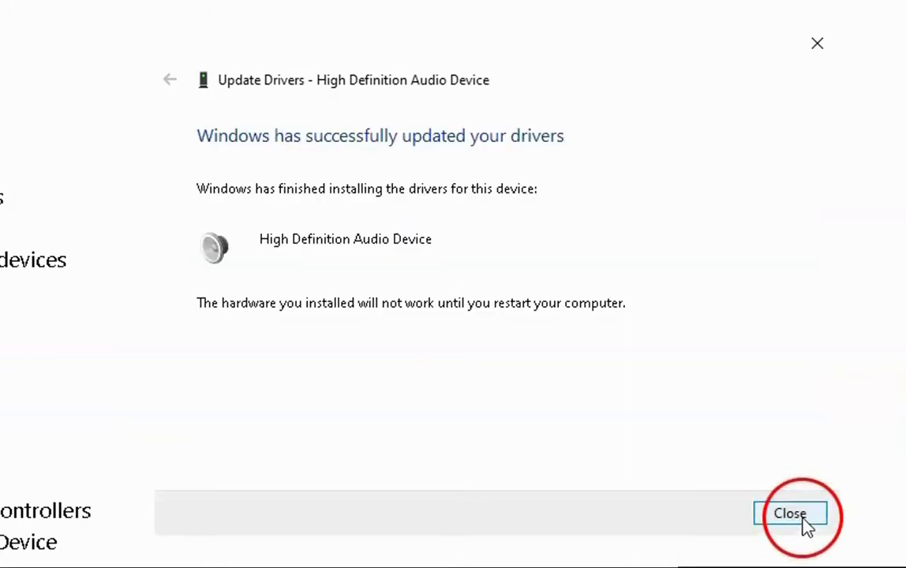
left_click(800, 519)
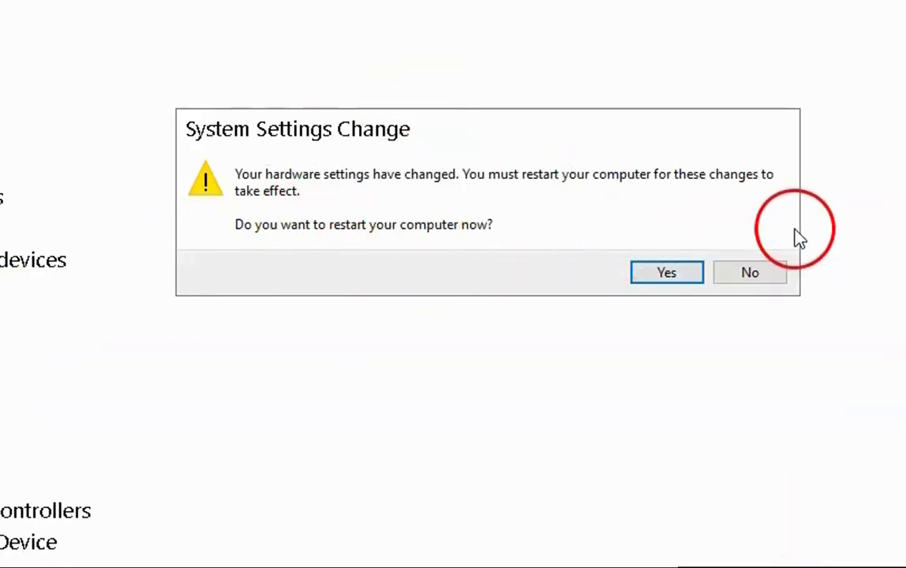
left_click(749, 273)
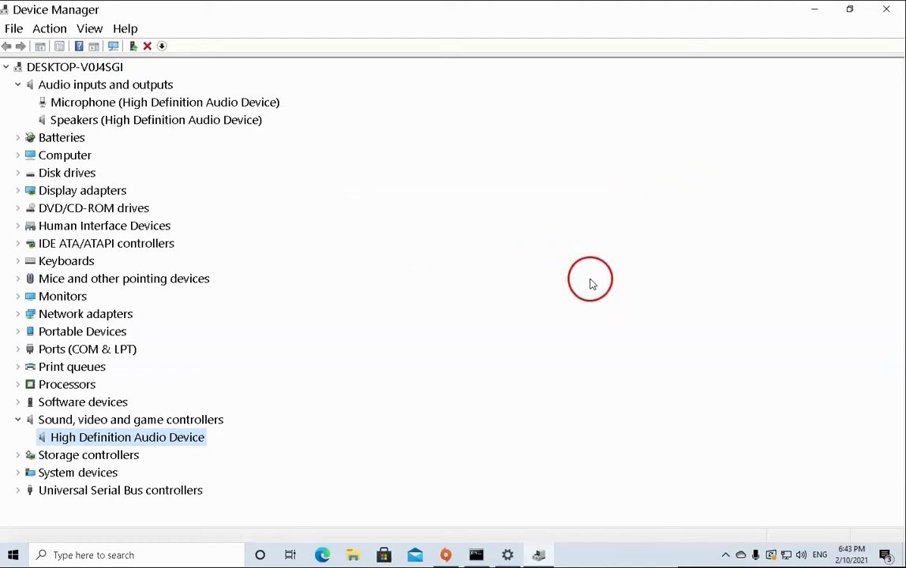
Step: Search Windows Settings for "sound", open App volume and device preferences from the Sound page, and check the System sounds mute control
right_click(14, 554)
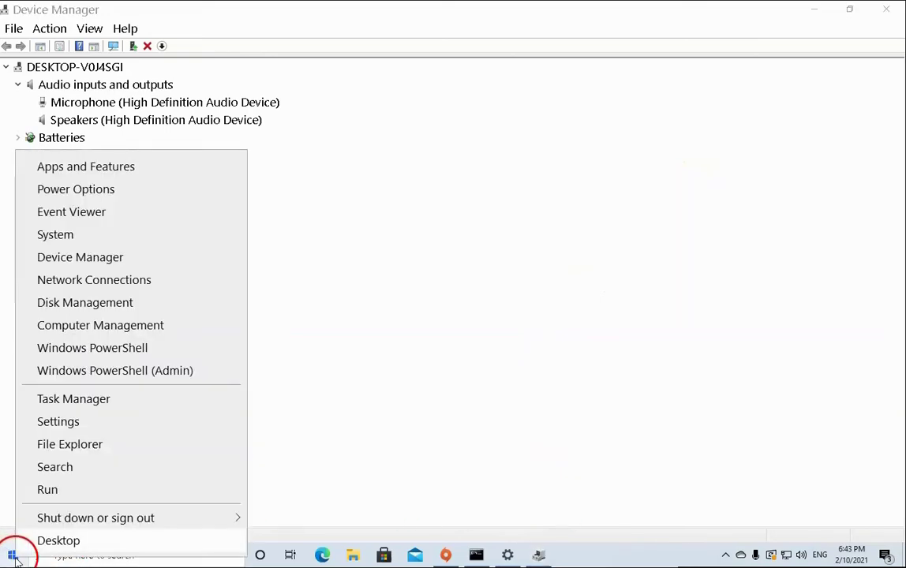
left_click(58, 421)
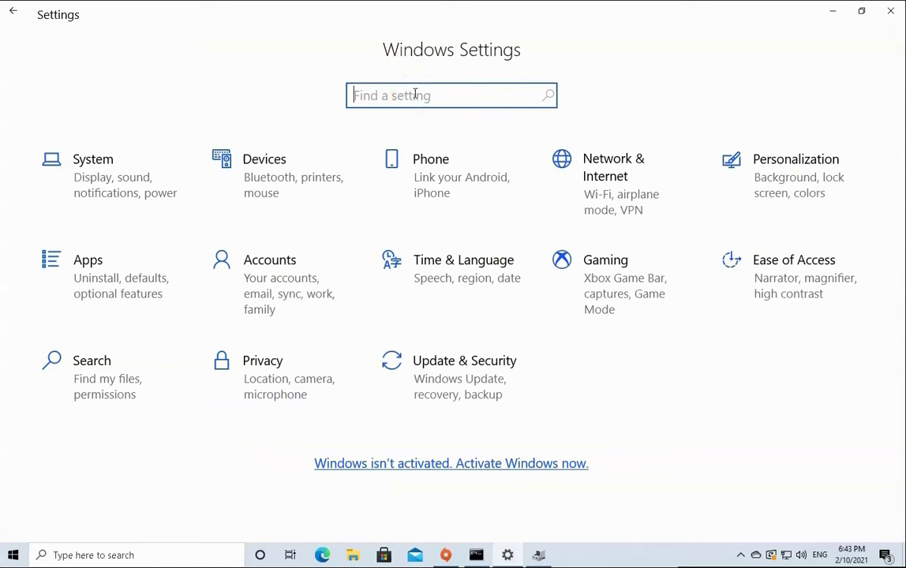
type("sound")
left_click(465, 118)
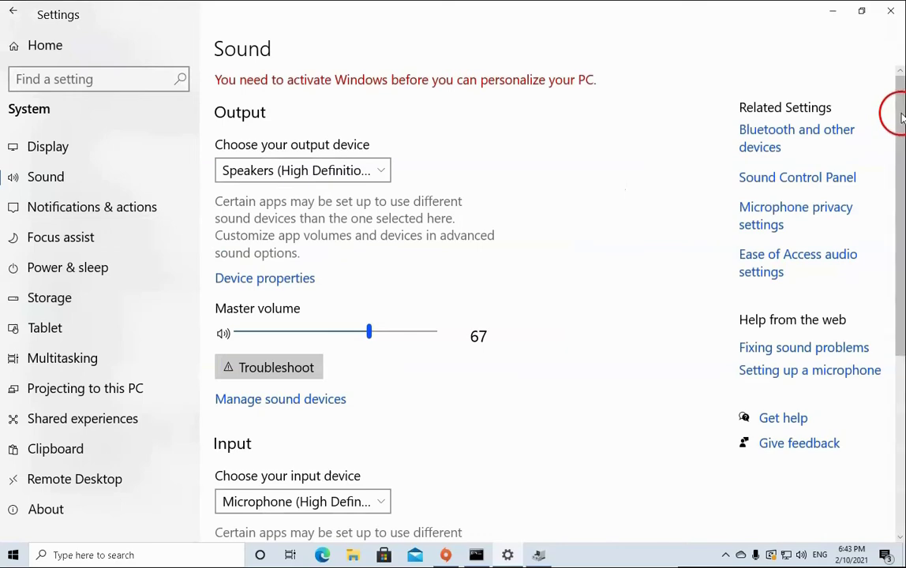
left_click_drag(899, 116, 896, 299)
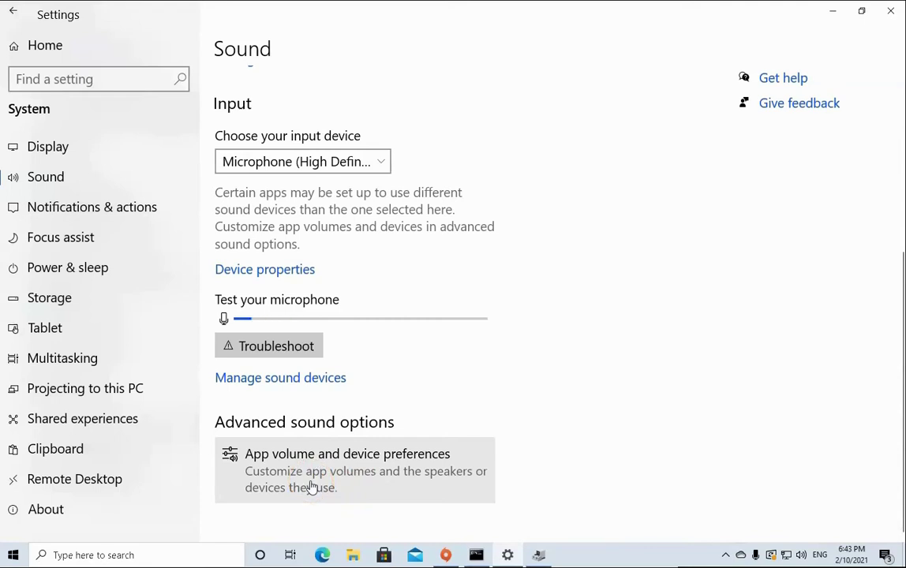
left_click(369, 463)
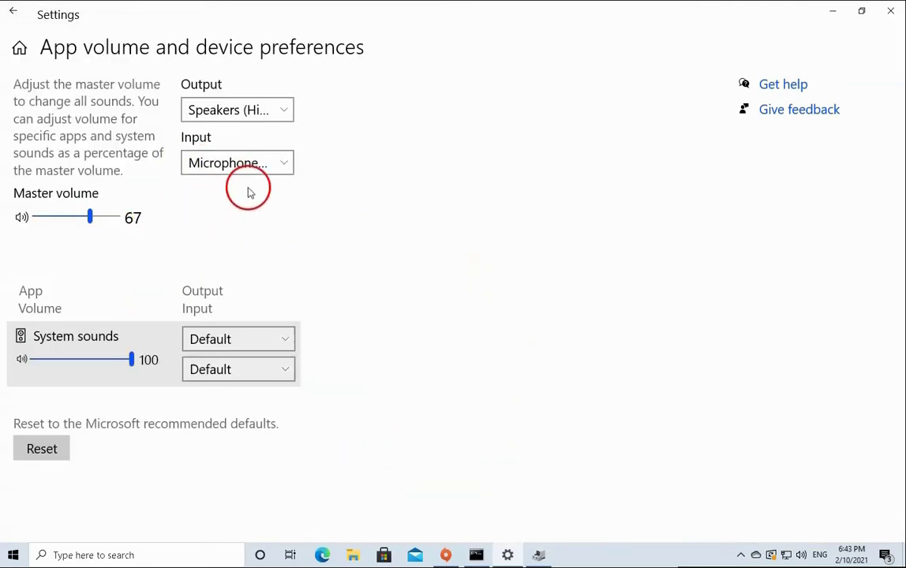
left_click(21, 359)
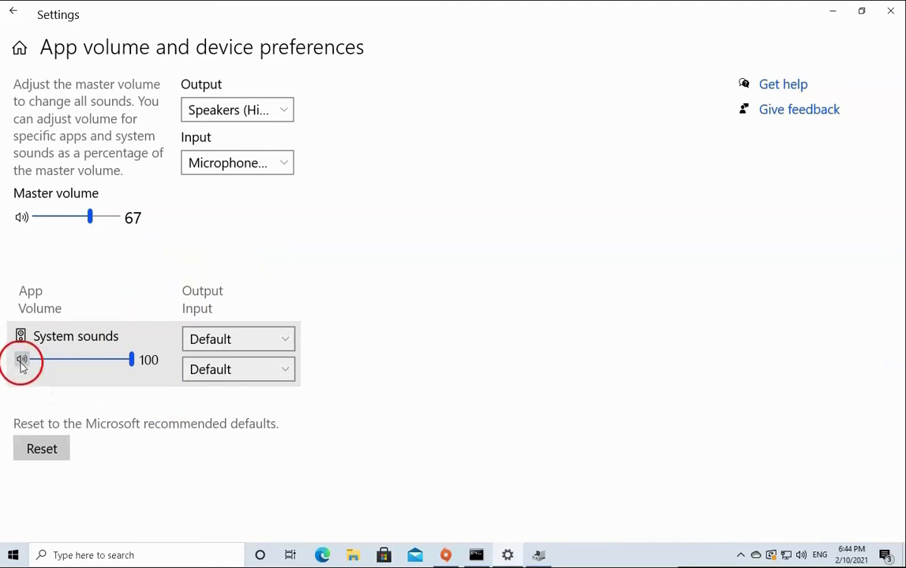
Step: Check the Output and Input device choices, keeping Microphone (High Definition Audio Device) as the input, and leave App volume and device preferences
left_click(286, 111)
left_click(287, 113)
left_click(255, 166)
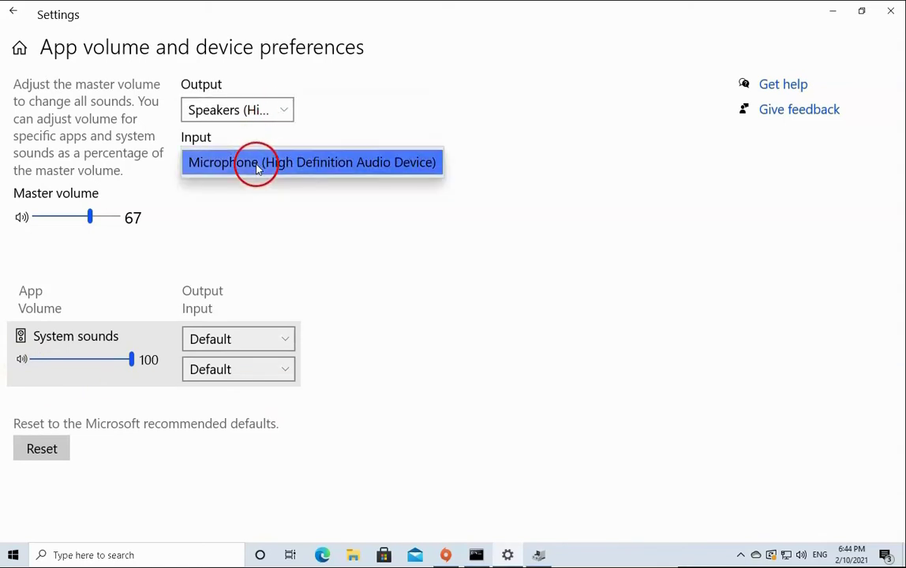
left_click(262, 166)
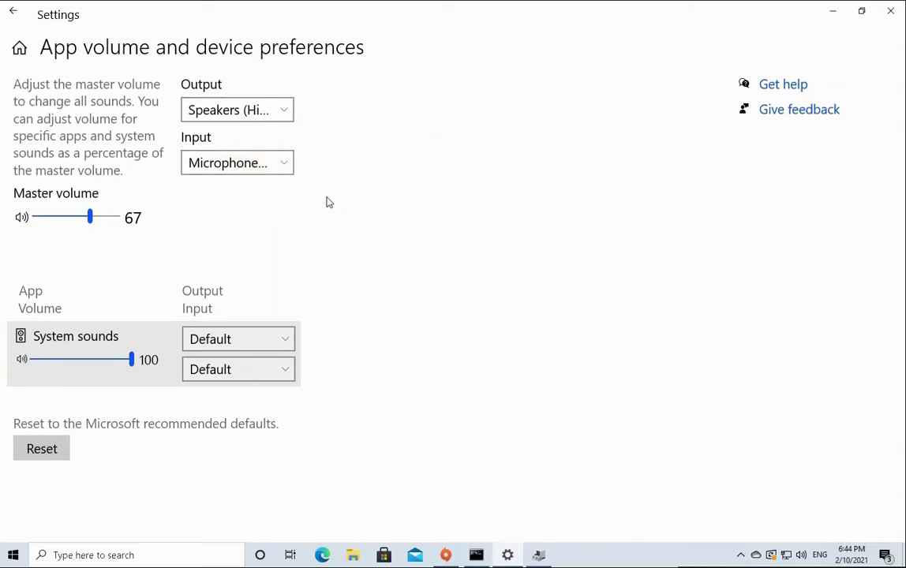
left_click(22, 15)
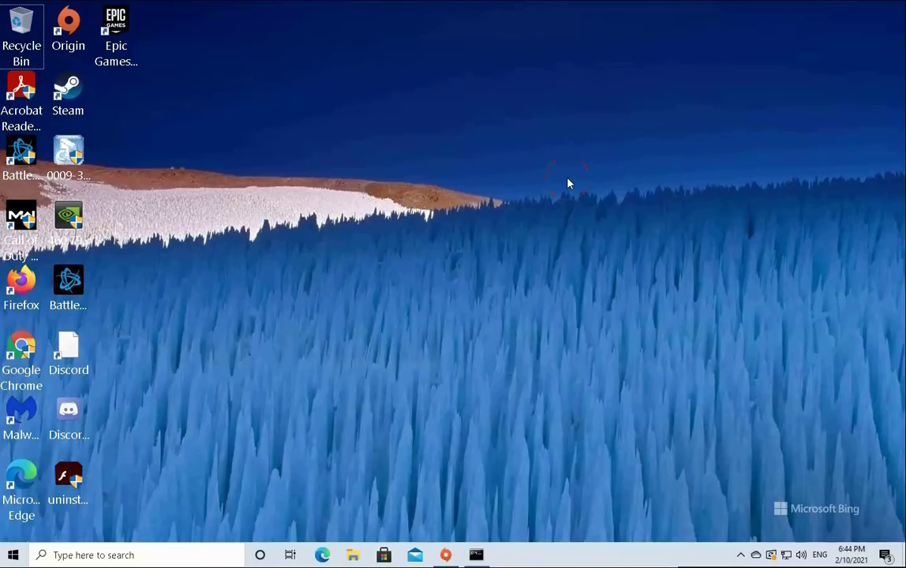
Step: Open the Windows Services console by running services.msc
key("super+r")
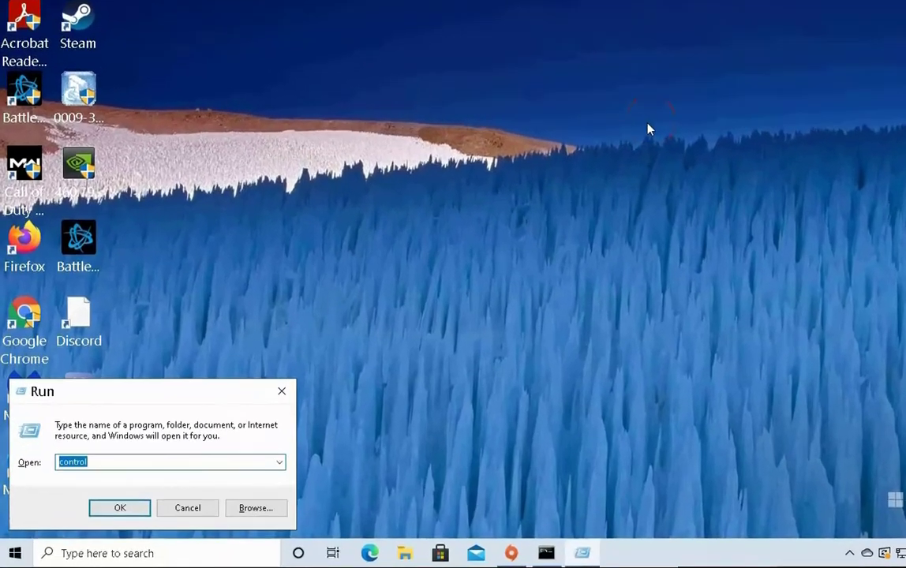
type("se")
type("rv")
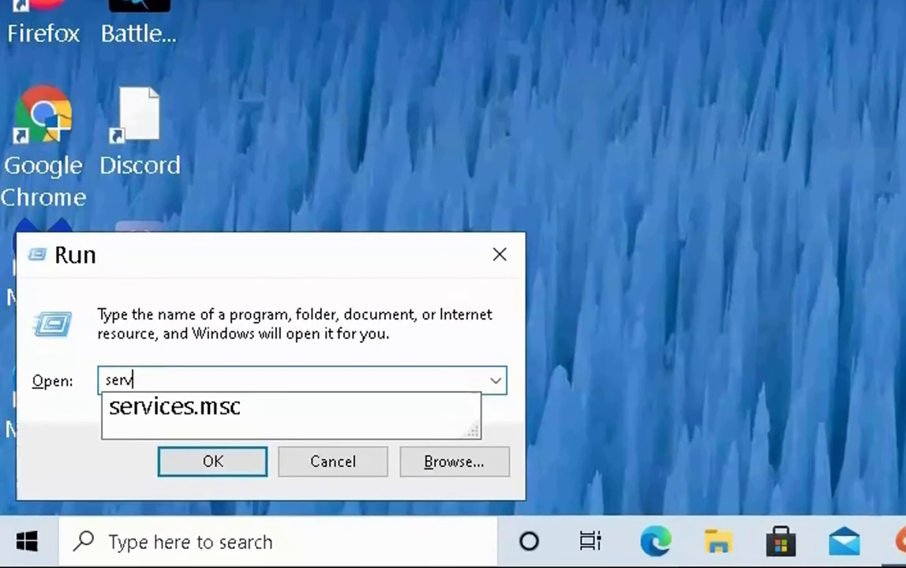
type("i")
key("Down")
key("Return")
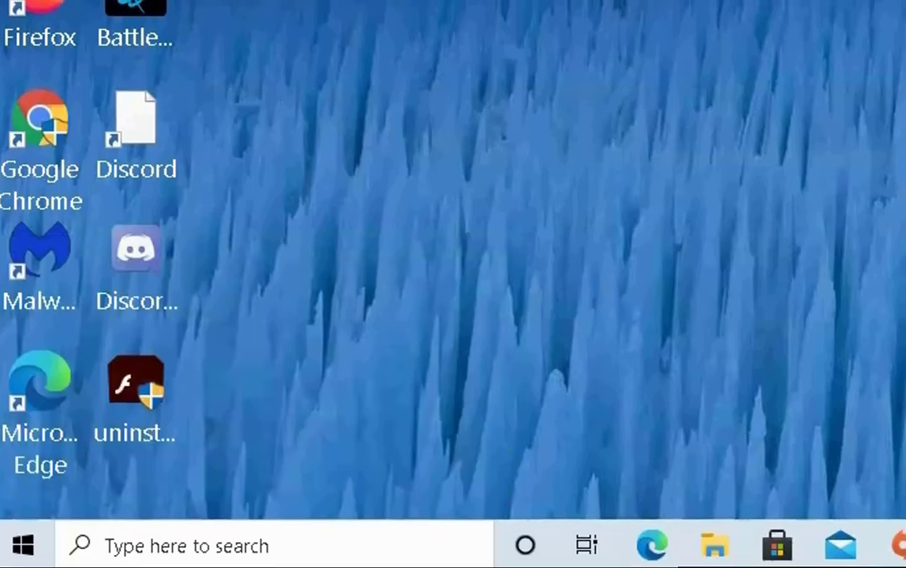
Step: Find the Windows Audio service, widen the Name column to show full service names, and restart the service
left_click(353, 379)
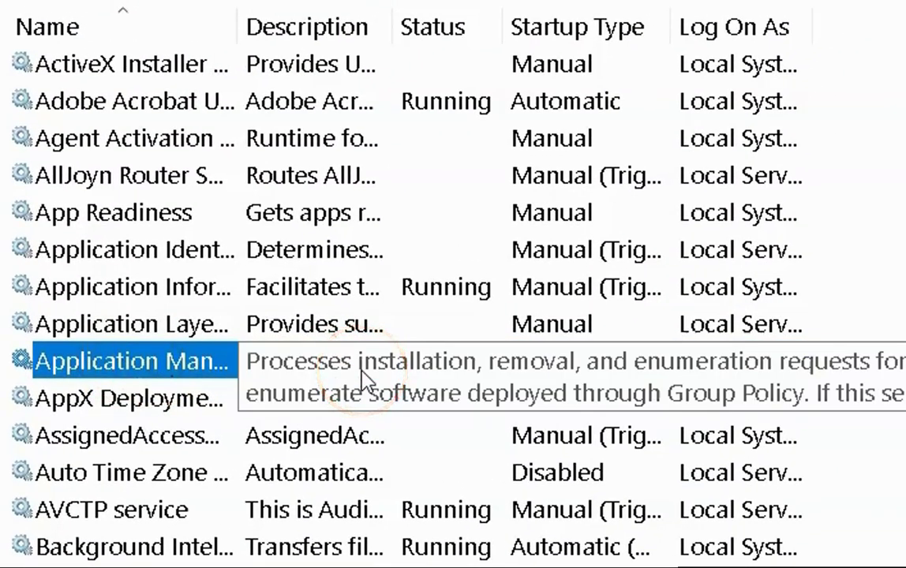
key("w")
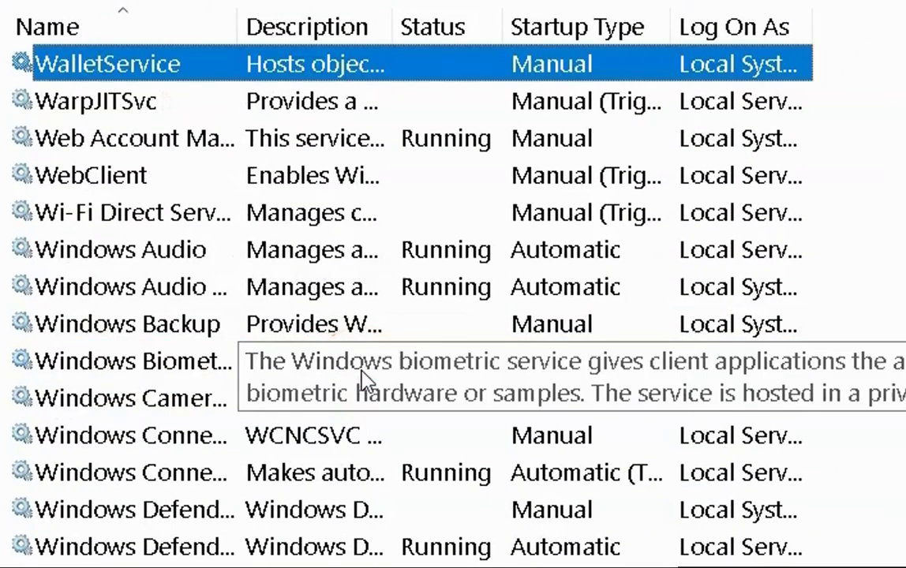
left_click_drag(240, 28, 485, 32)
left_click(120, 260)
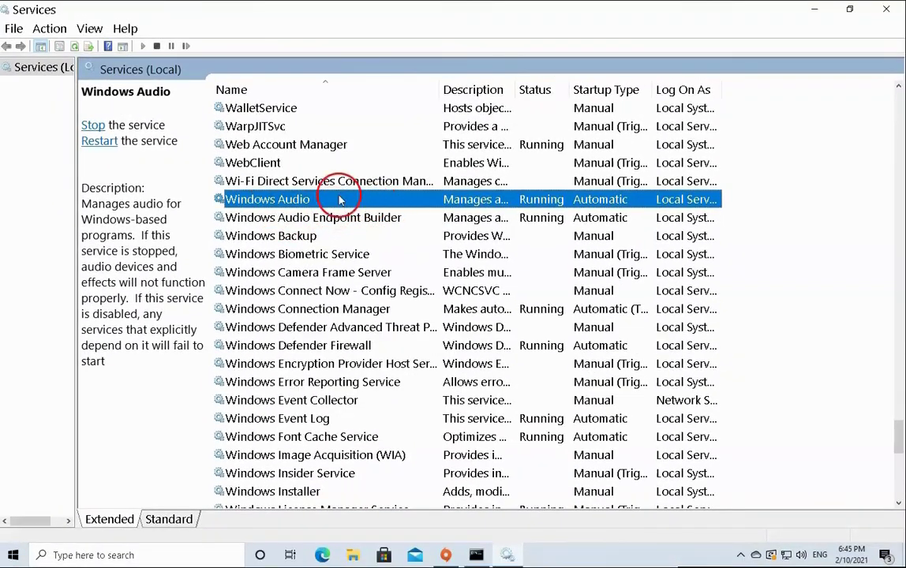
left_click(92, 125)
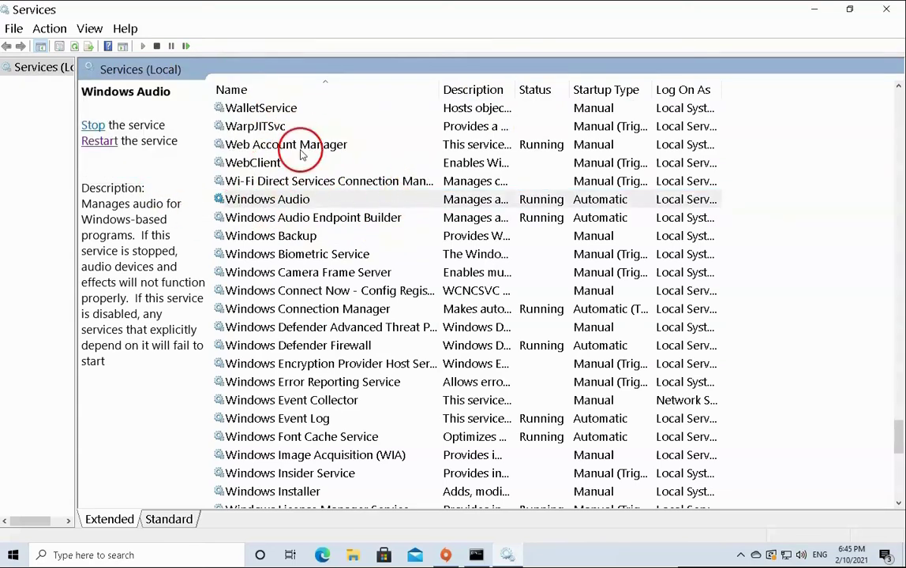
Step: Restart the Windows Audio Endpoint Builder service and agree to restart the dependent Windows Audio service too
left_click(415, 219)
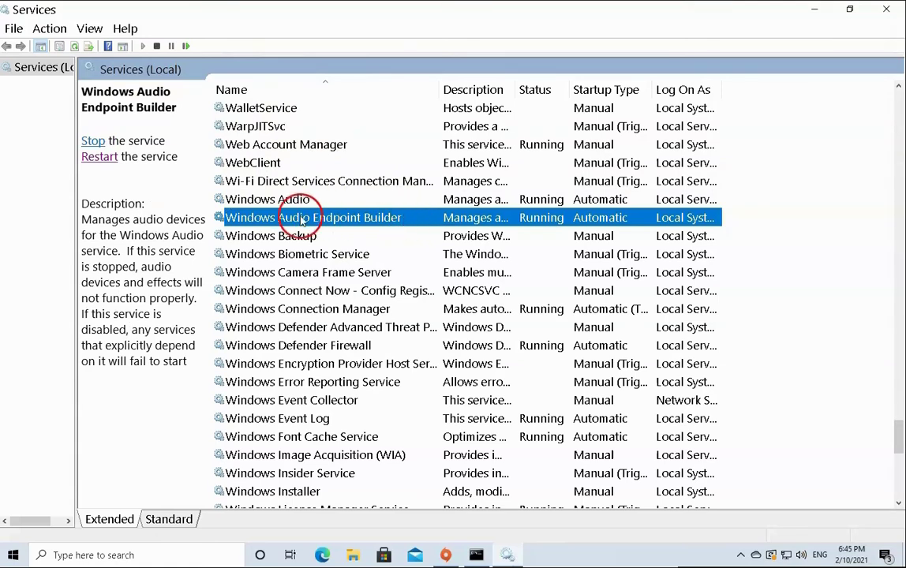
left_click(102, 157)
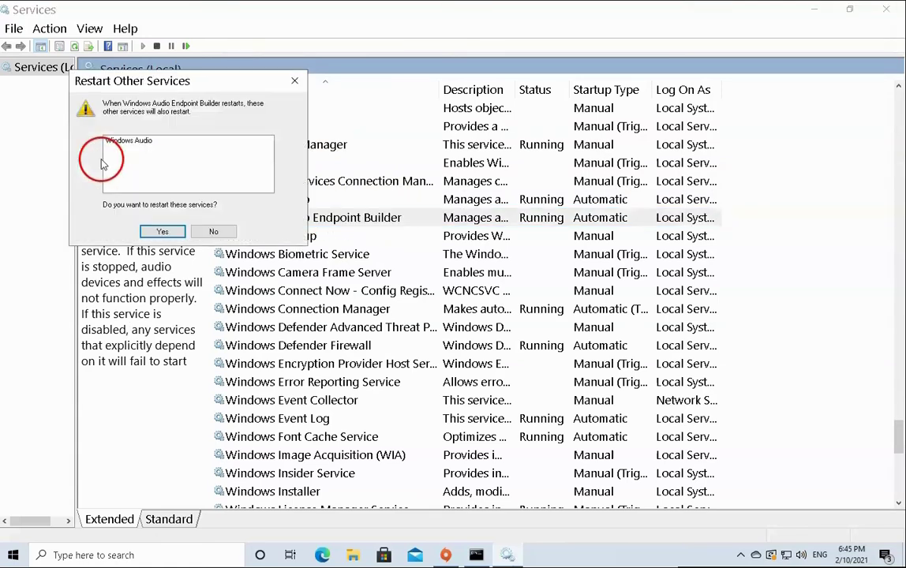
left_click(163, 232)
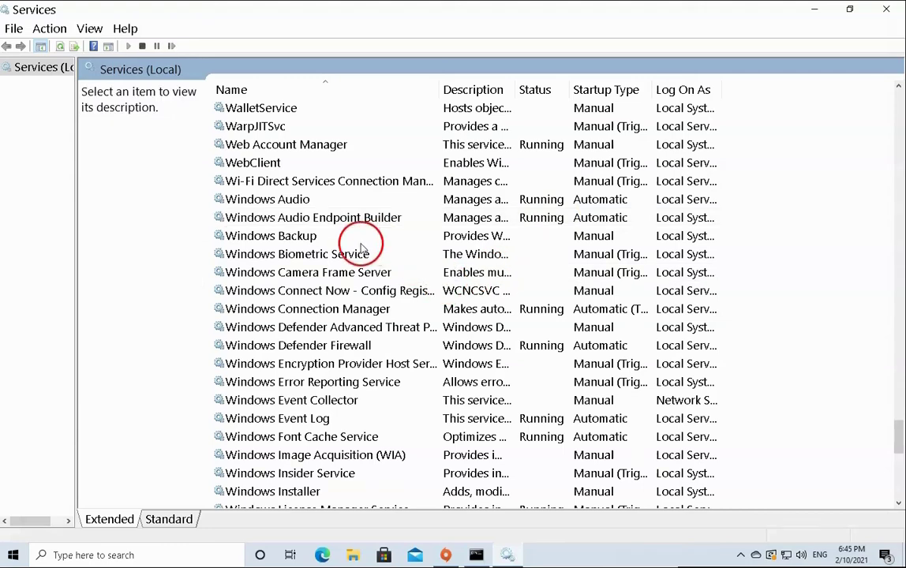
Step: Open the Windows Update page under Update & Security in Windows Settings
left_click(7, 558)
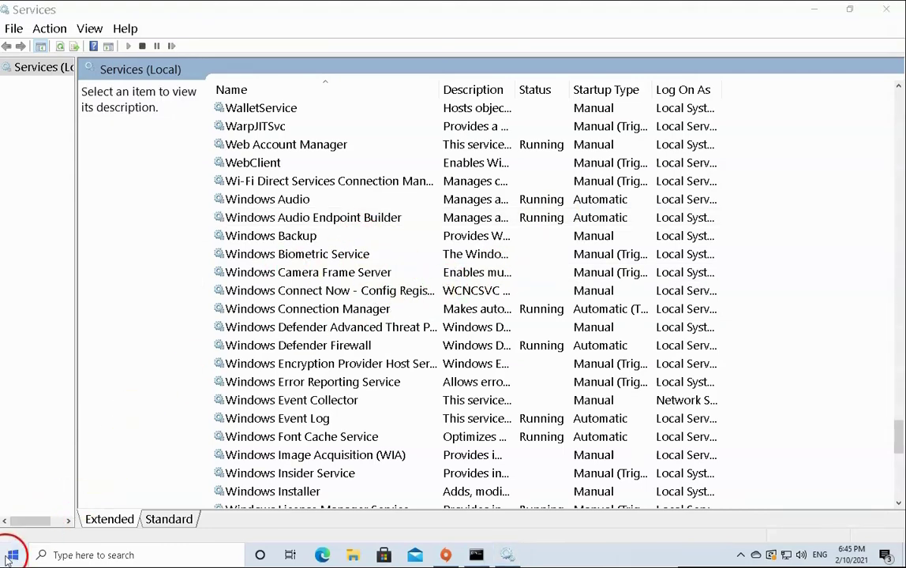
right_click(9, 558)
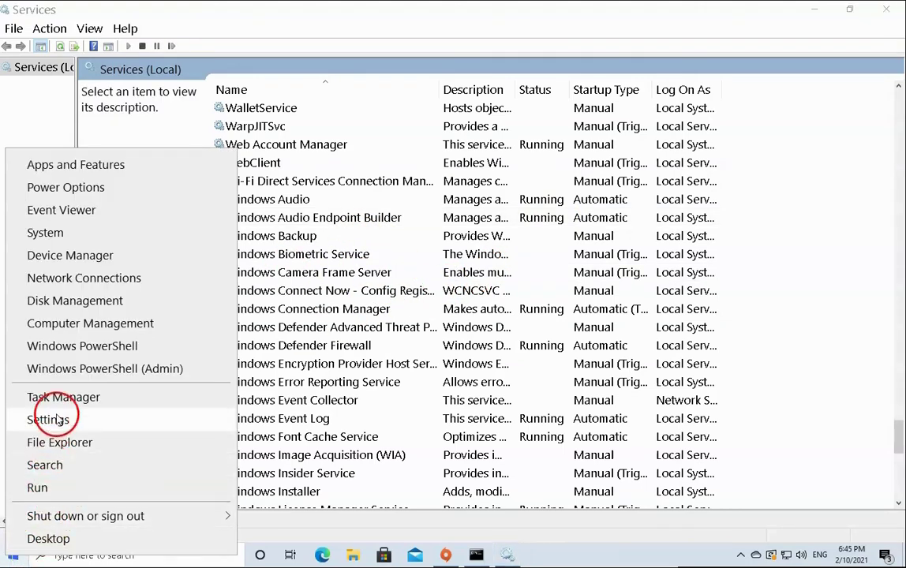
left_click(90, 421)
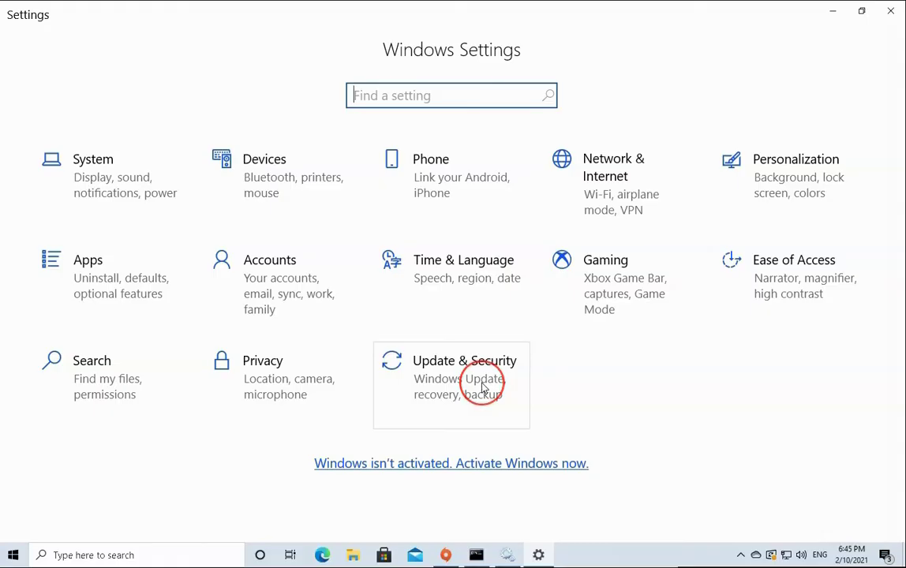
left_click(484, 386)
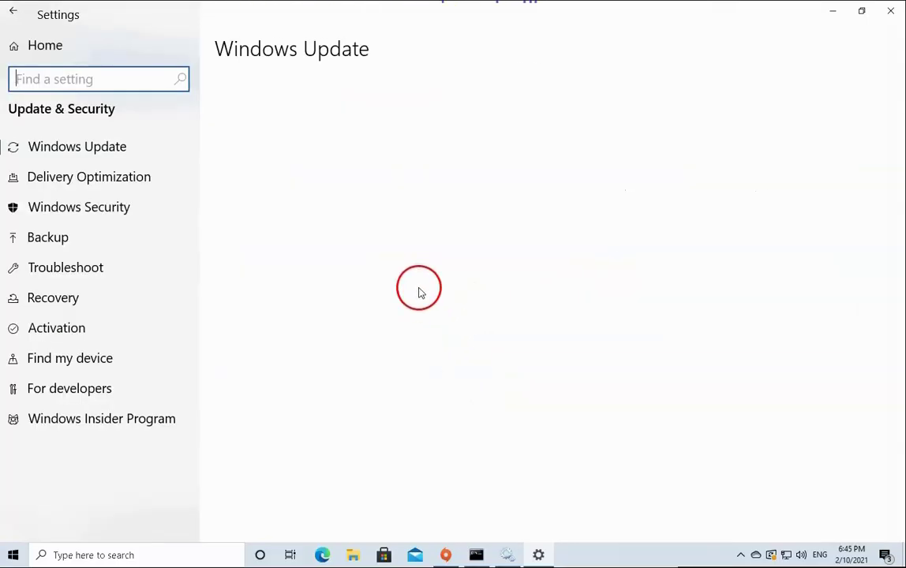